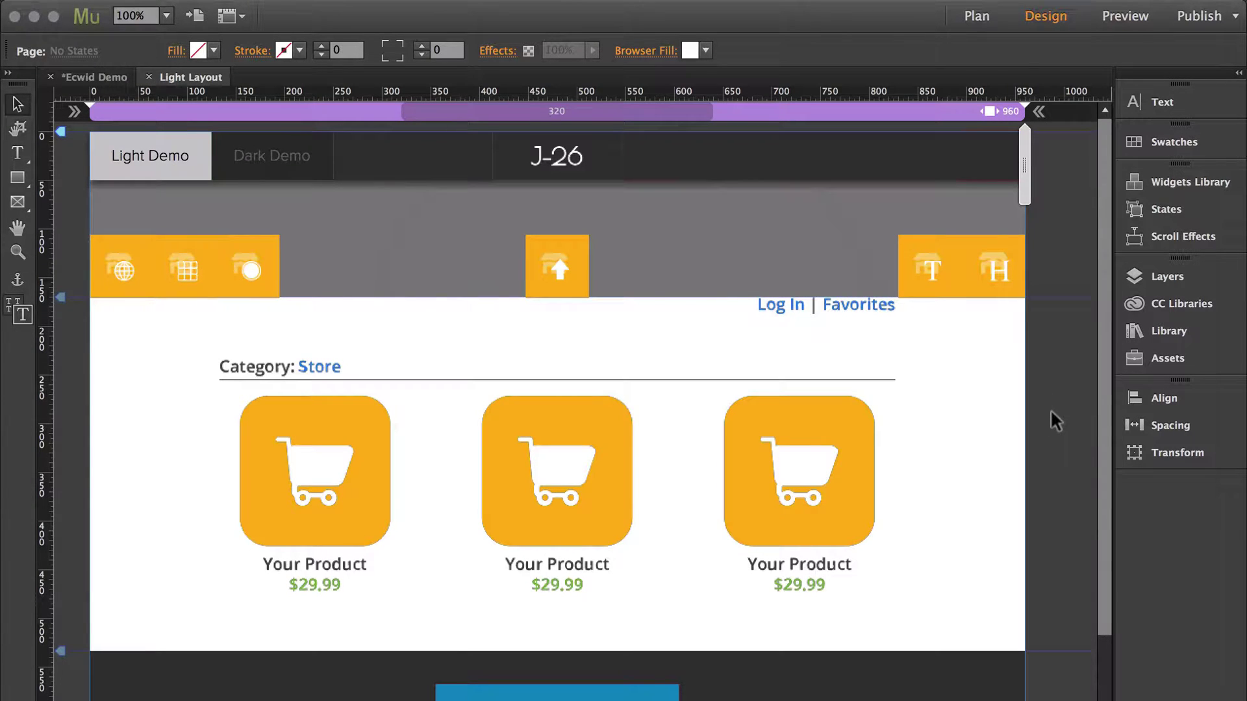
Select the Ecwid storefront widget and show its text settings (Proxima Nova Light, size 18)
click(780, 444)
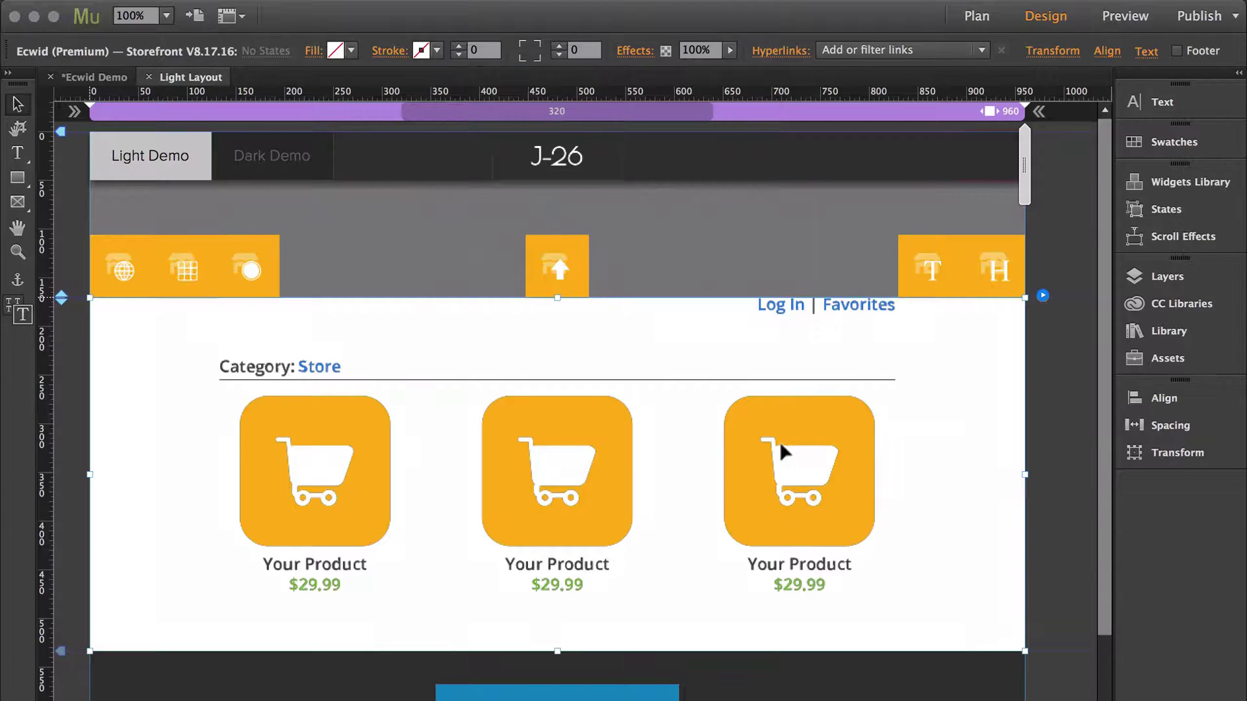
click(1162, 102)
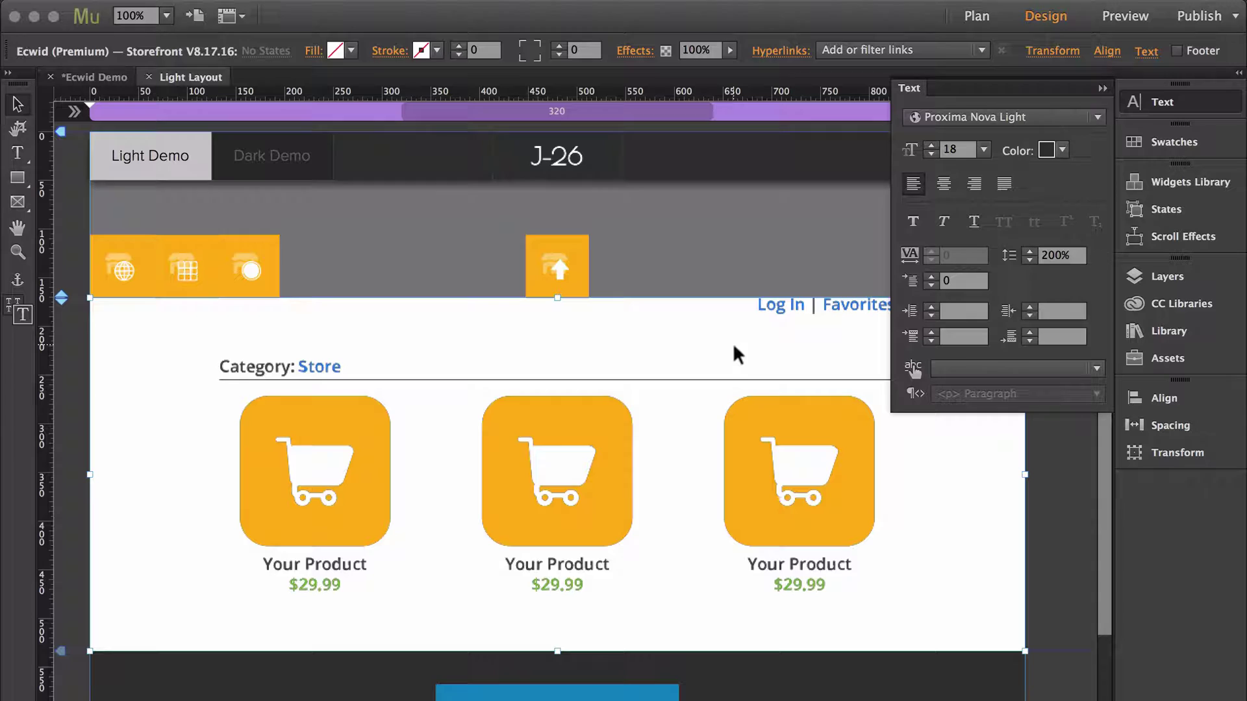
Preview the storefront in Chrome and browse Mens Apparel to the RVCA Gothard 19' Boardshorts page
key(super+alt+e)
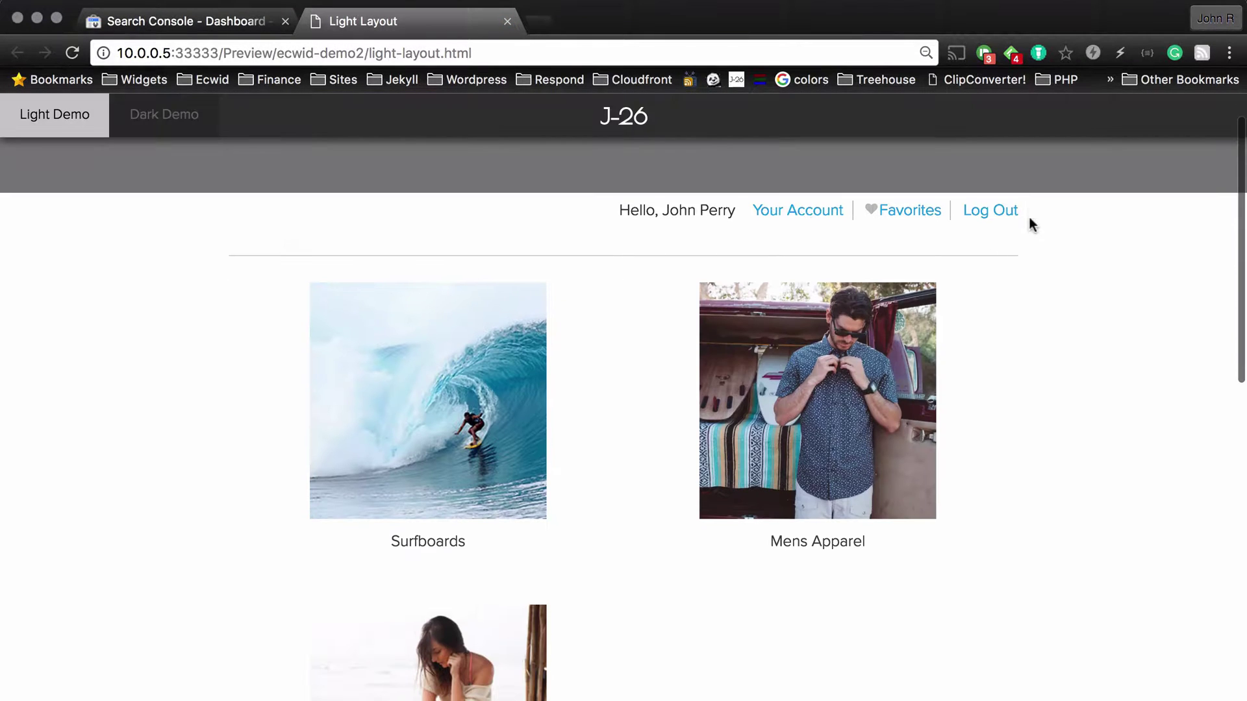
click(857, 347)
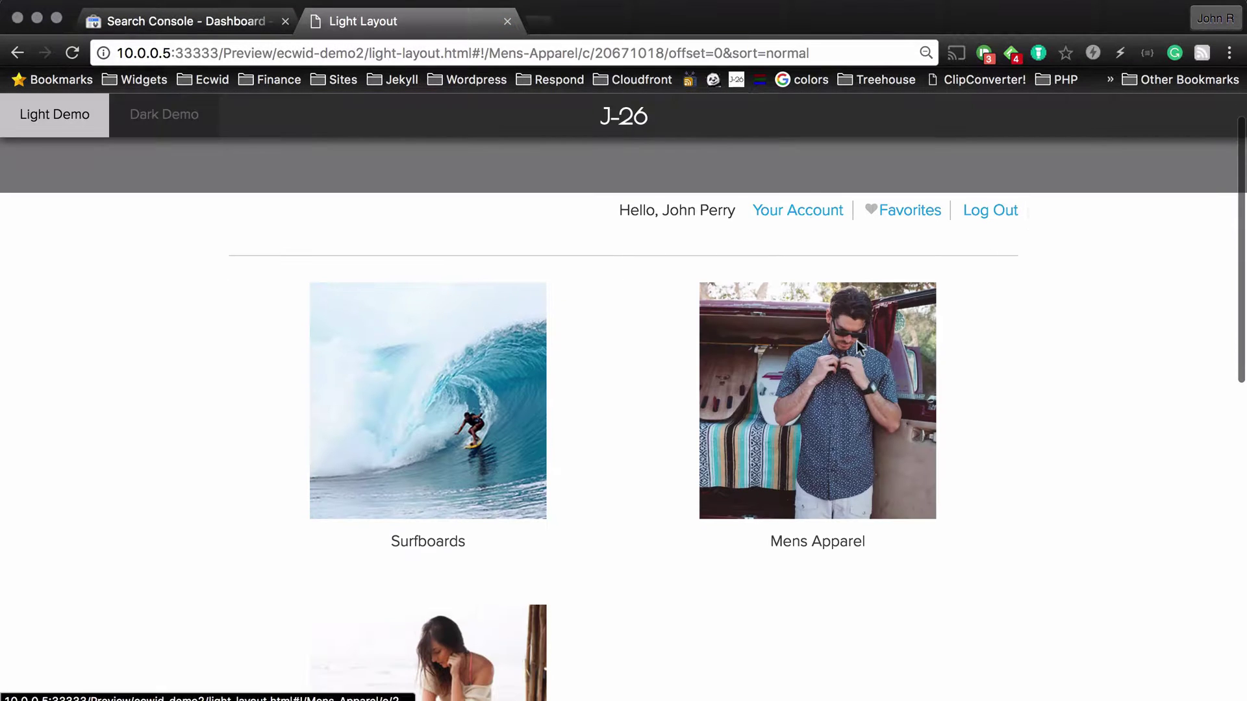
scroll(812, 413, down, 3)
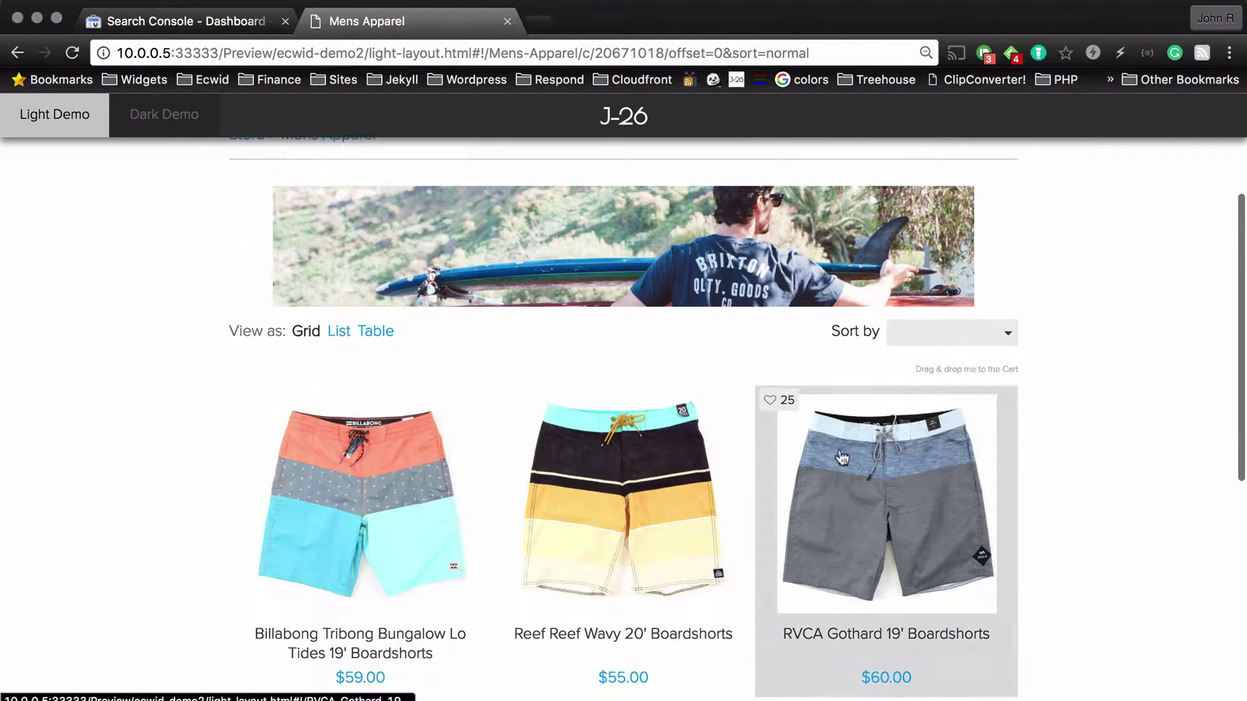
click(886, 500)
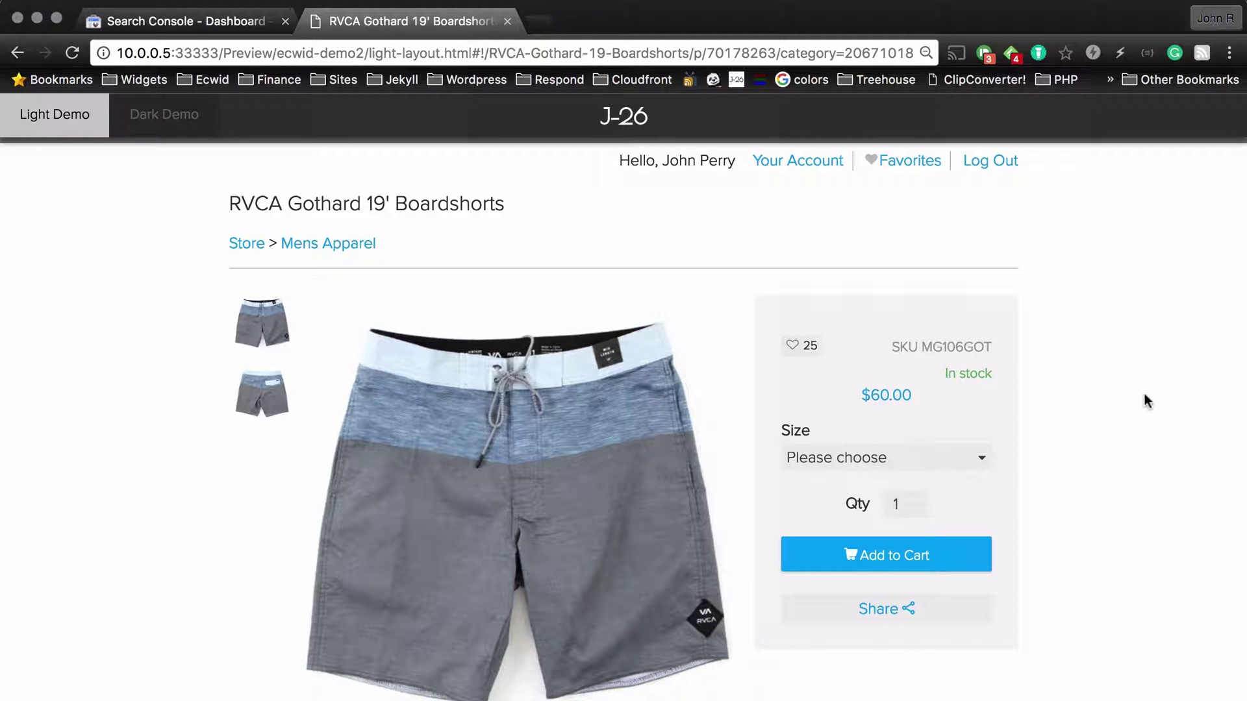
scroll(1144, 396, down, 7)
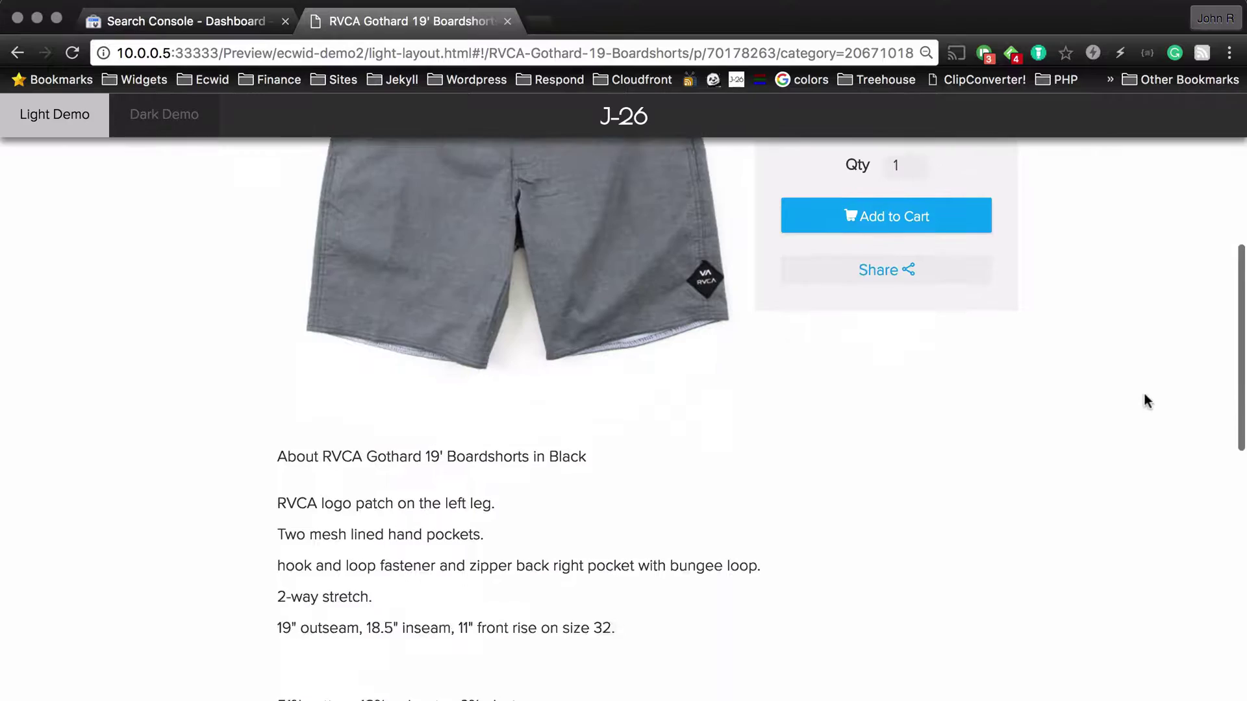
scroll(1144, 395, up, 10)
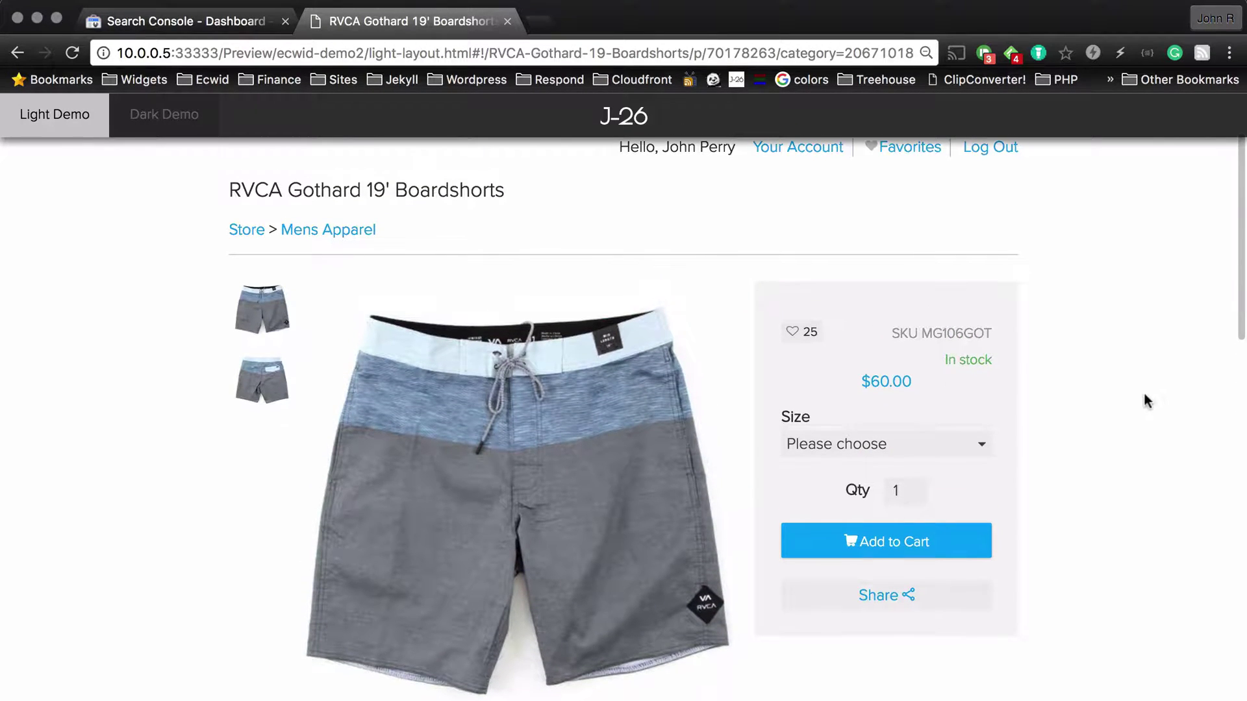
key(super+Tab)
key(super+Tab)
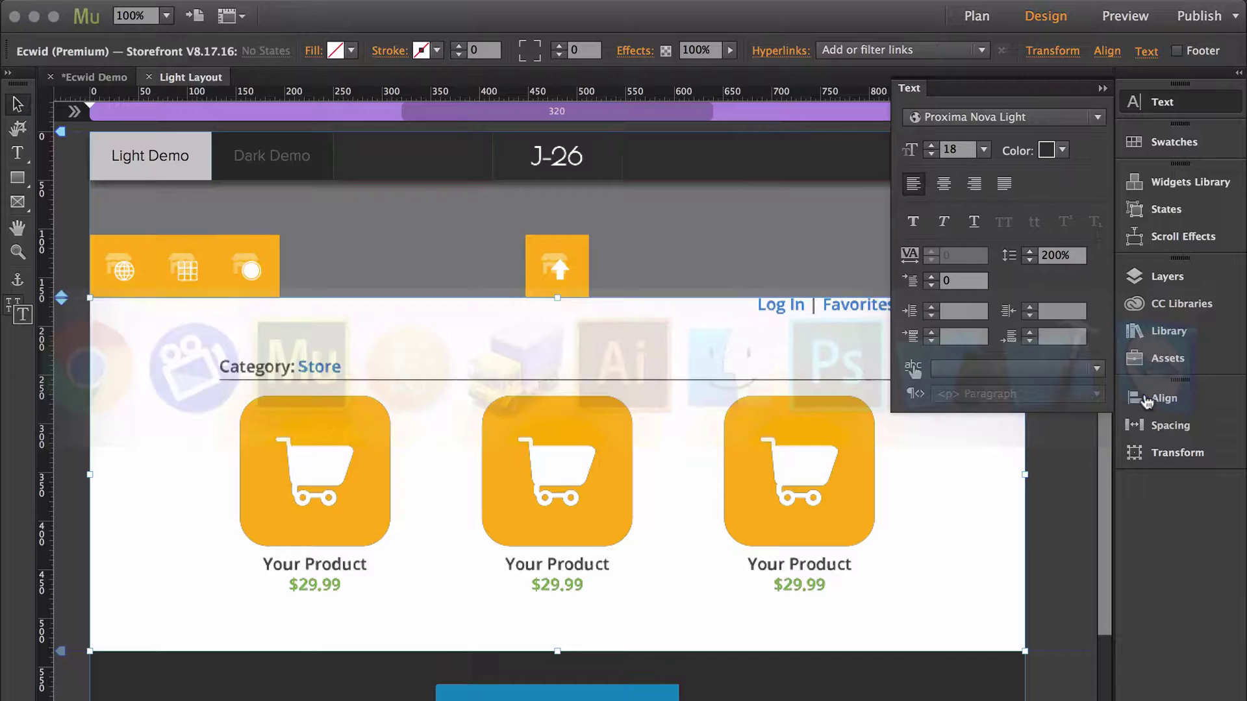
Set the widget's default text colour to red (FF0000) and re-preview the page
key(t)
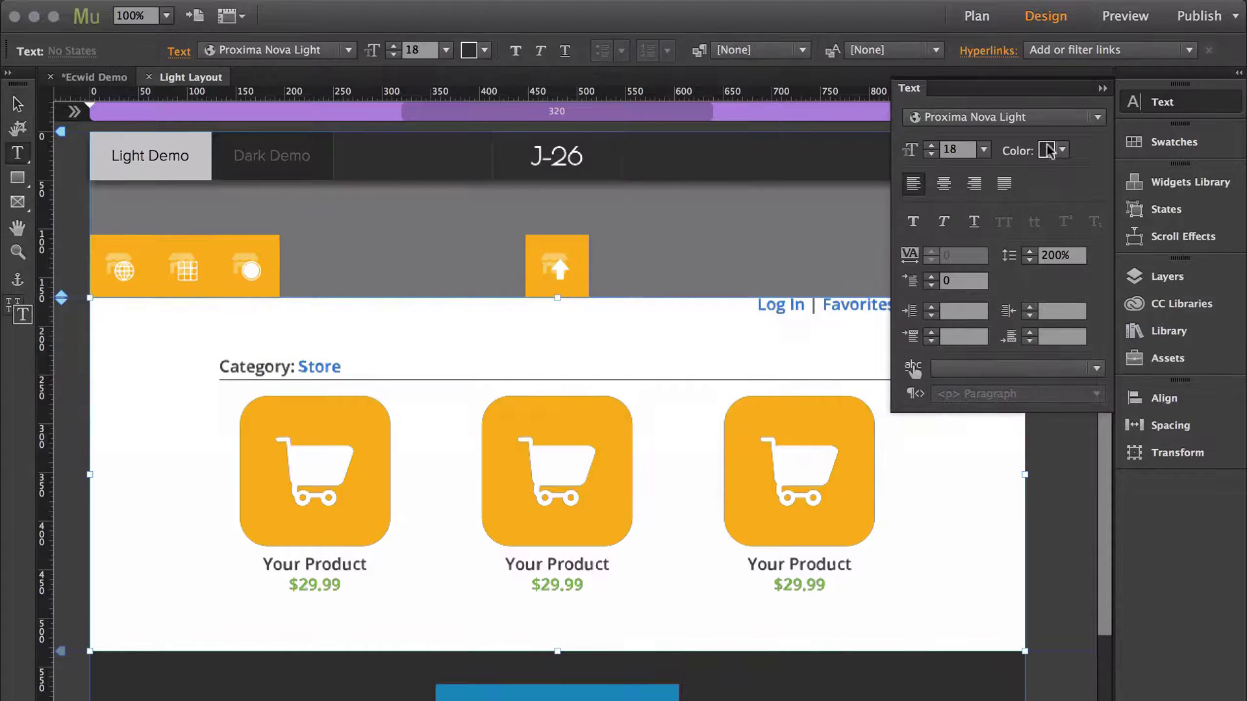
click(1048, 150)
click(1175, 193)
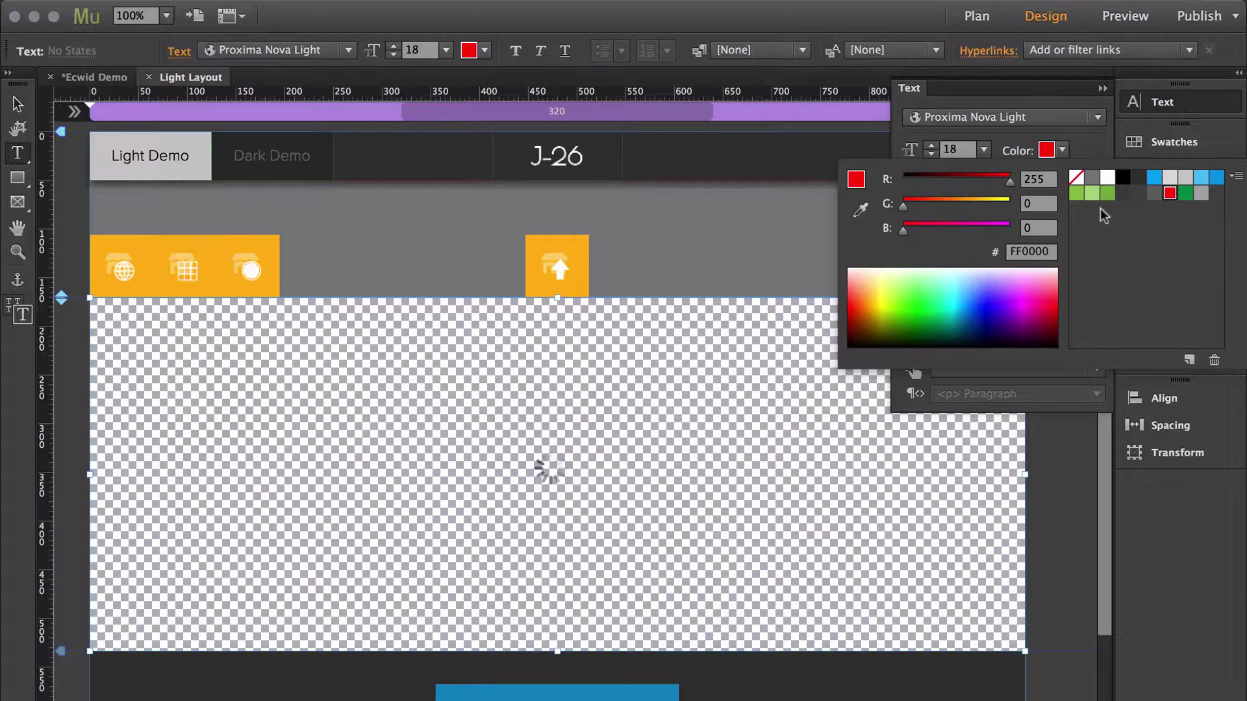
key(v)
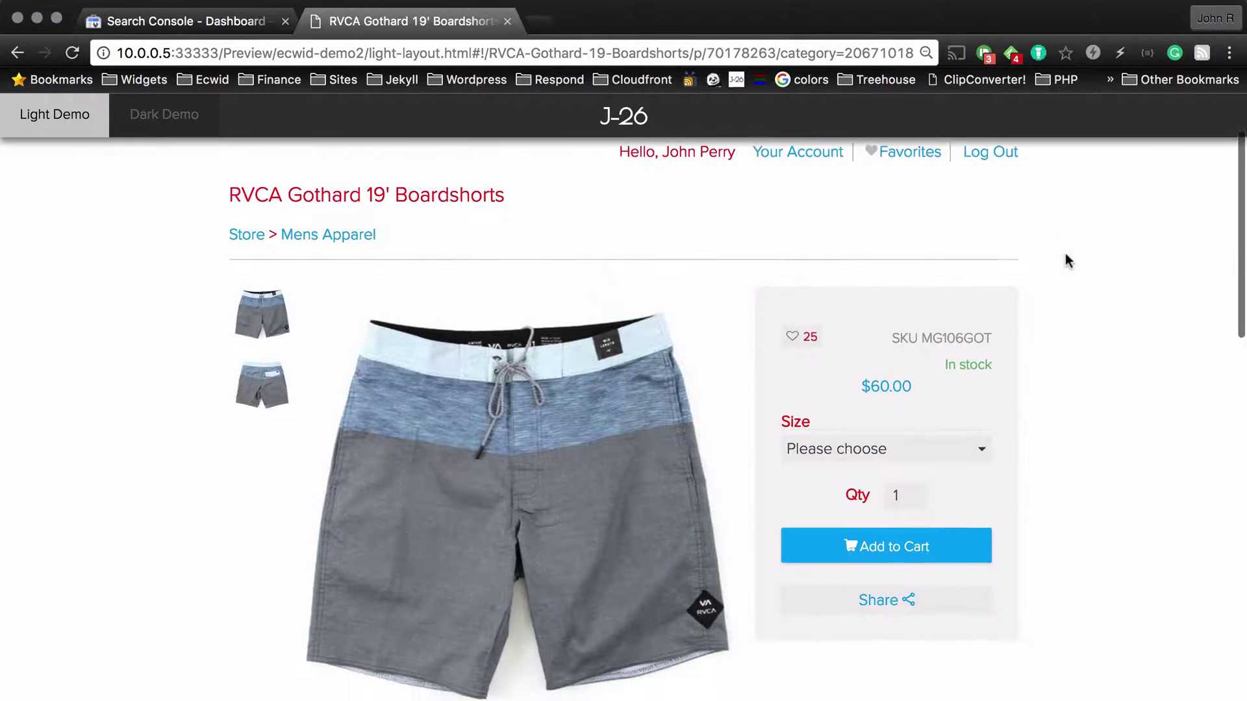
Scroll the boardshorts page to confirm the red title, greeting, labels and description, then return to Muse
scroll(1066, 260, down, 5)
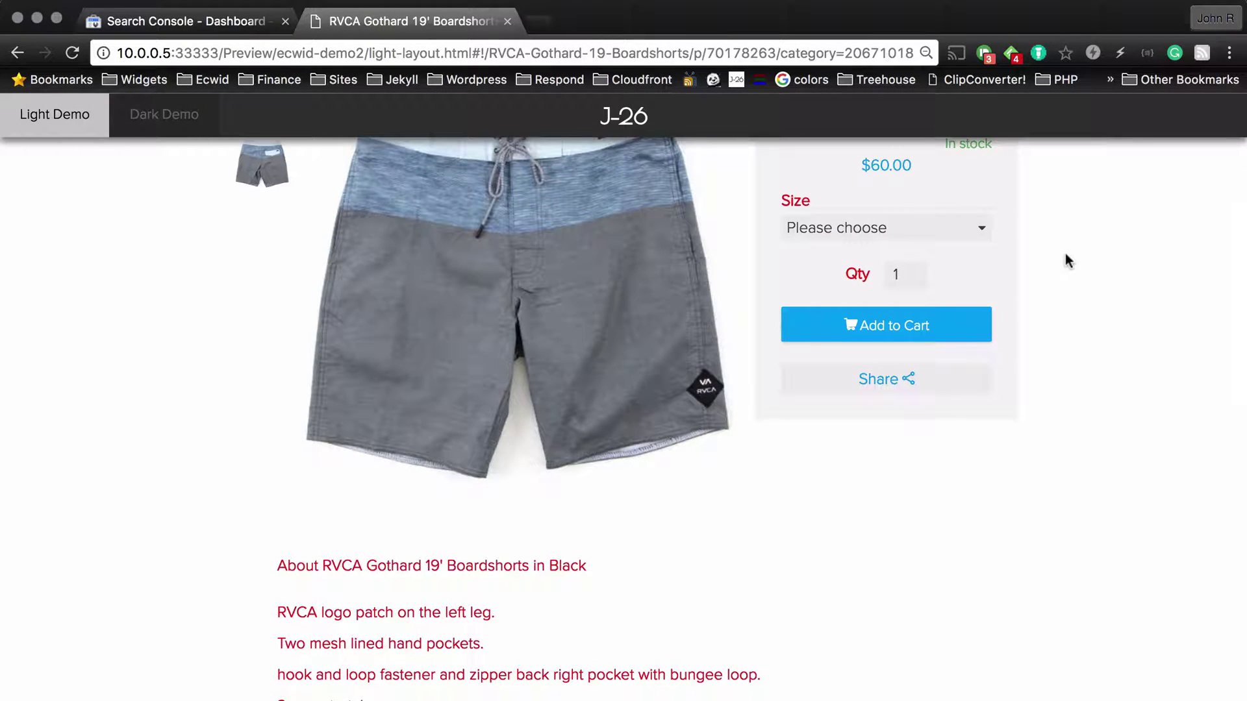
scroll(1069, 260, down, 10)
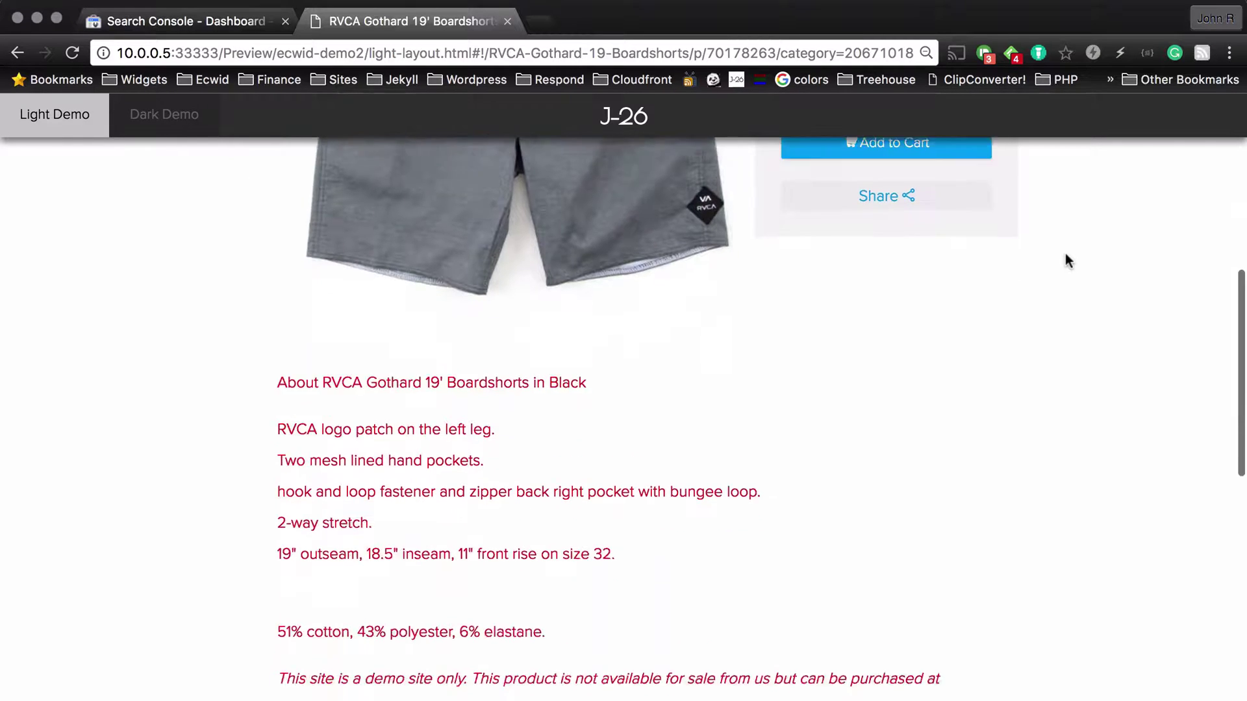
scroll(1068, 260, up, 15)
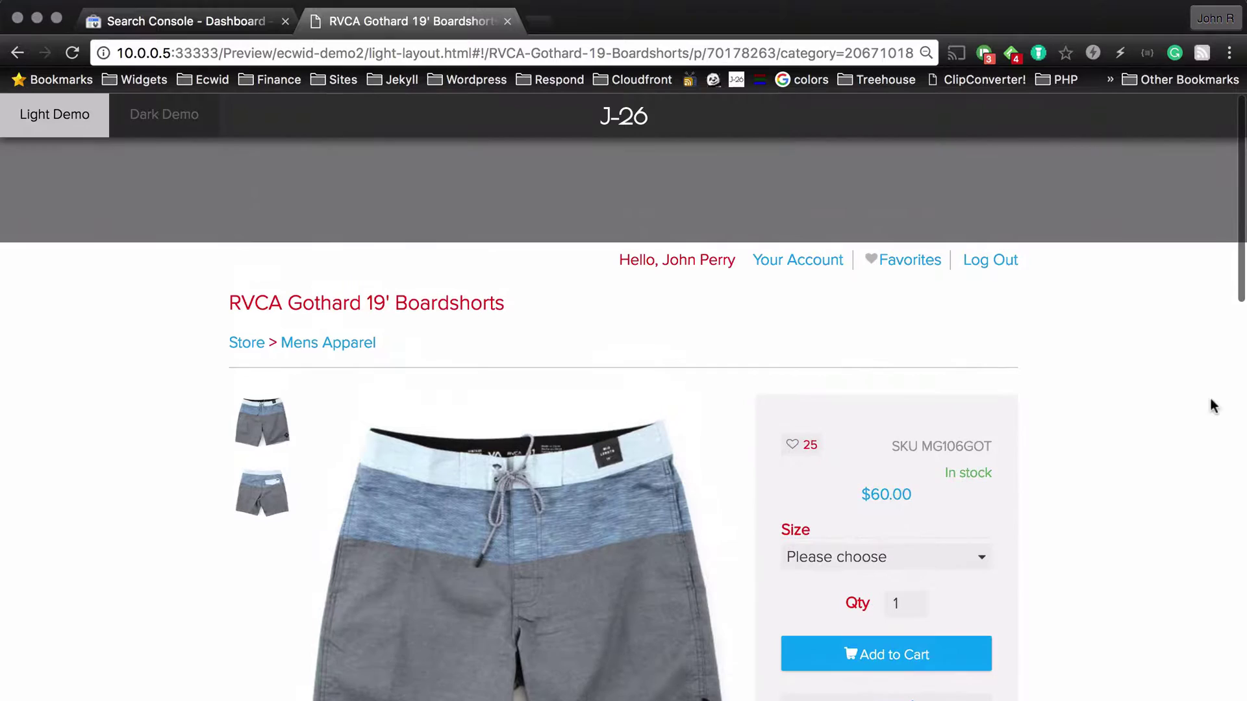
scroll(1086, 260, up, 1)
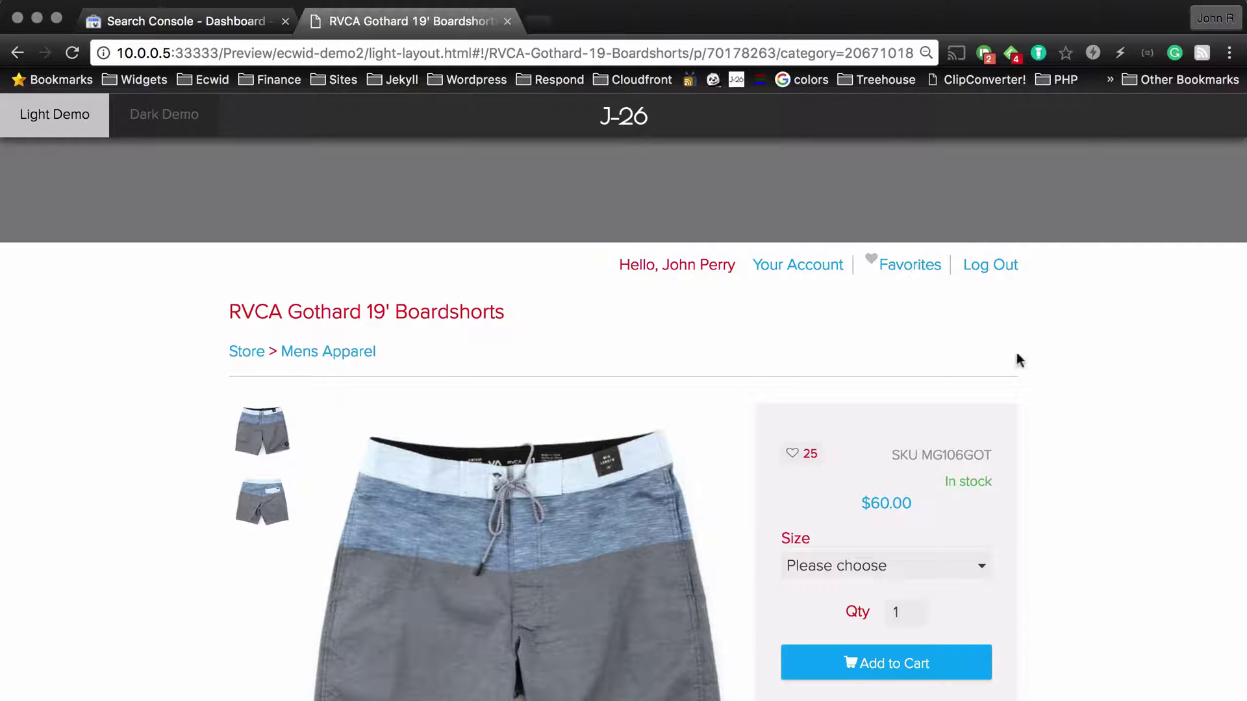
key(super+Tab)
key(super+Tab)
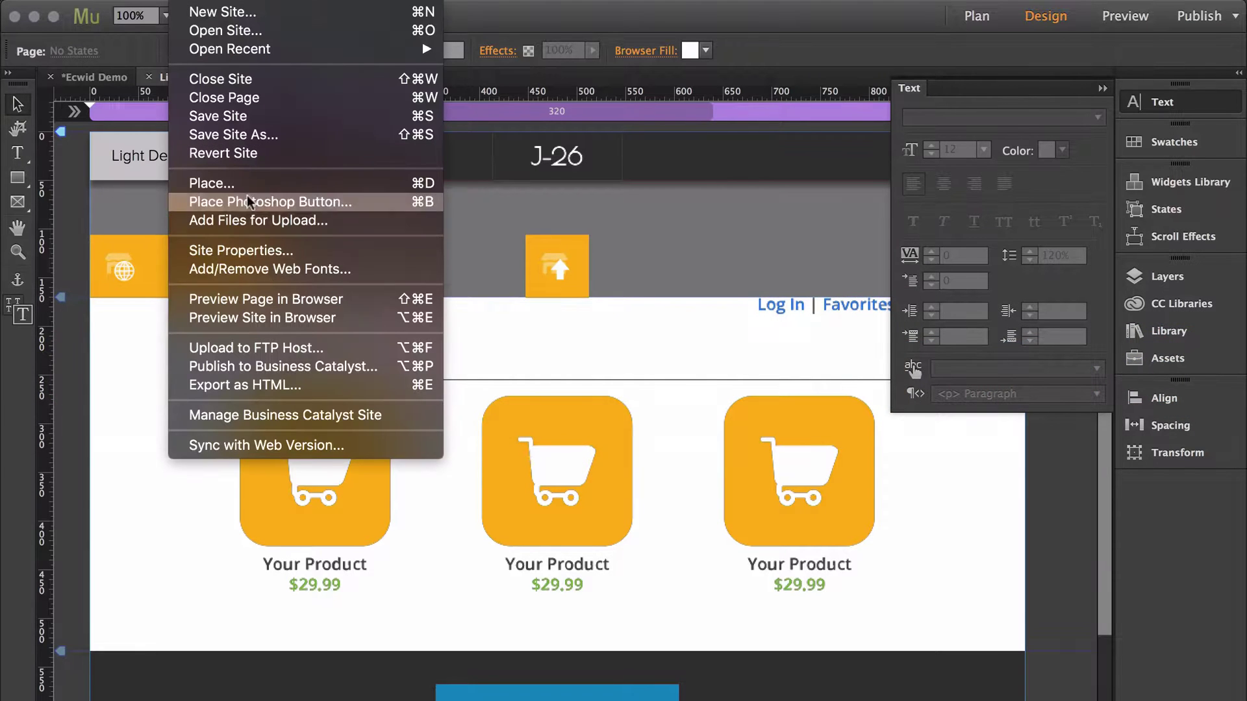
Review the Default Link Style for hyperlinks in Site Properties and confirm it
click(243, 248)
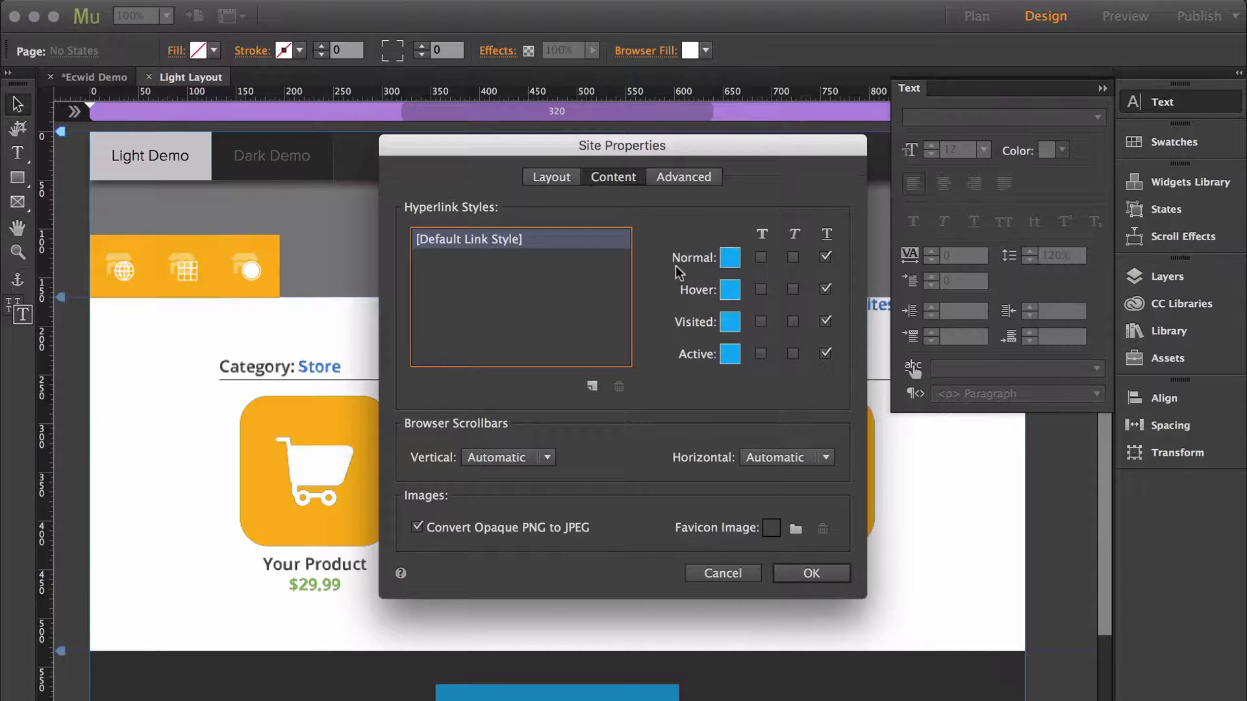
click(821, 574)
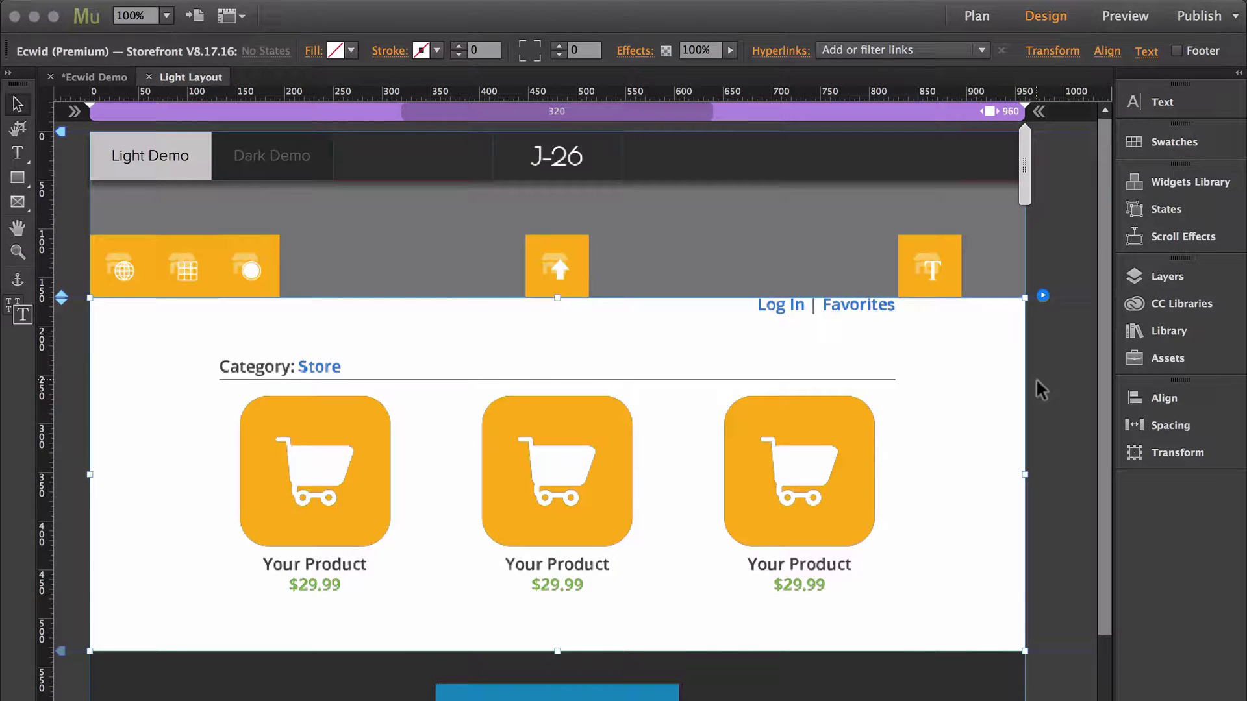
Enable Force Uppercase for product and category labels and set their colour to red
click(1043, 299)
click(892, 369)
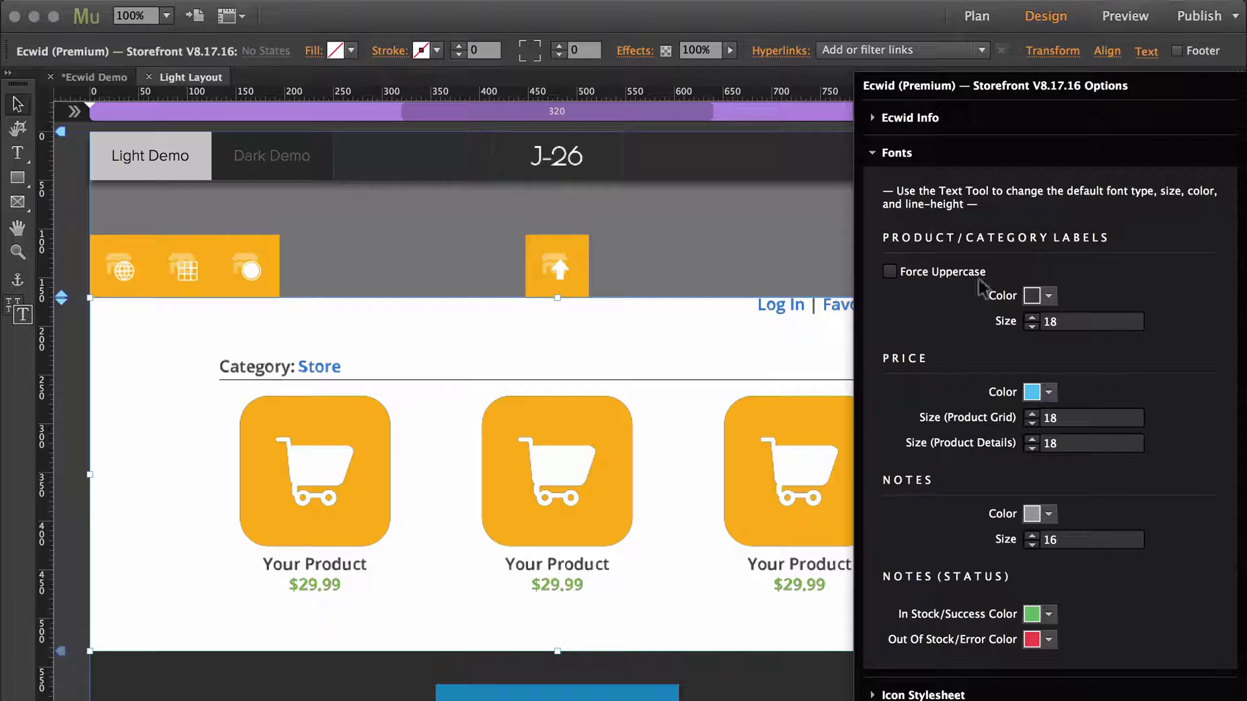
click(890, 273)
click(1047, 295)
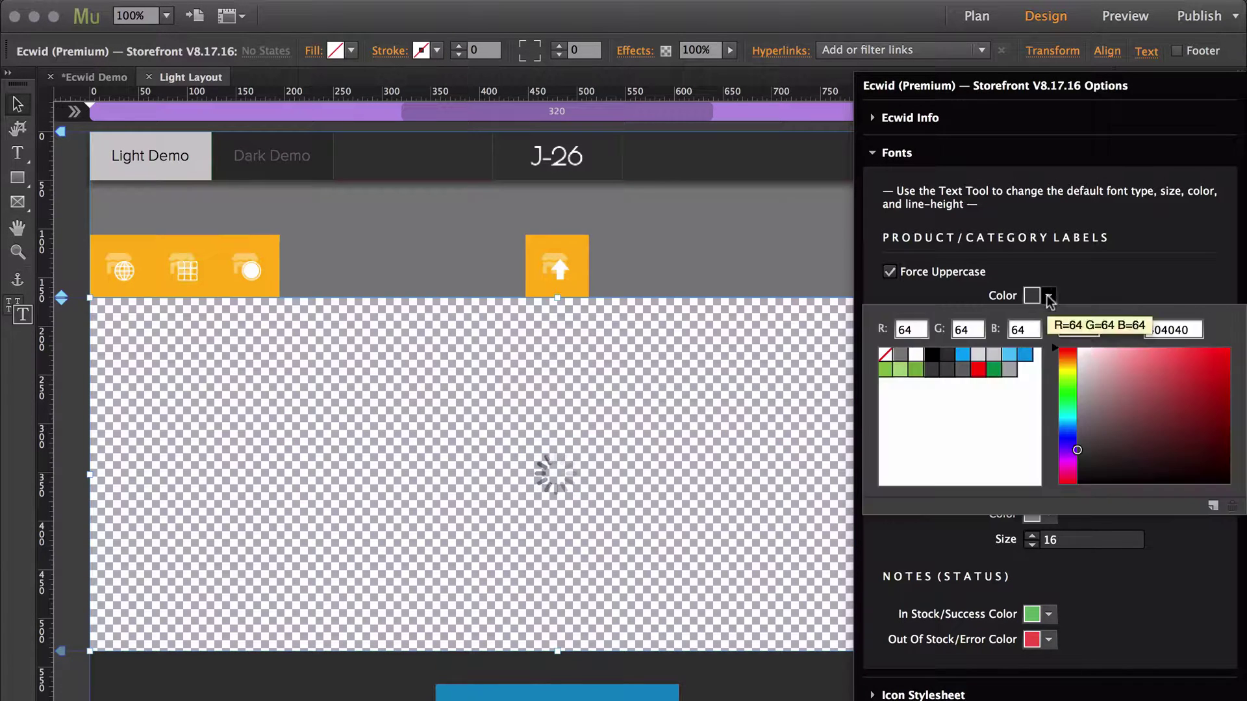
click(978, 370)
click(1105, 257)
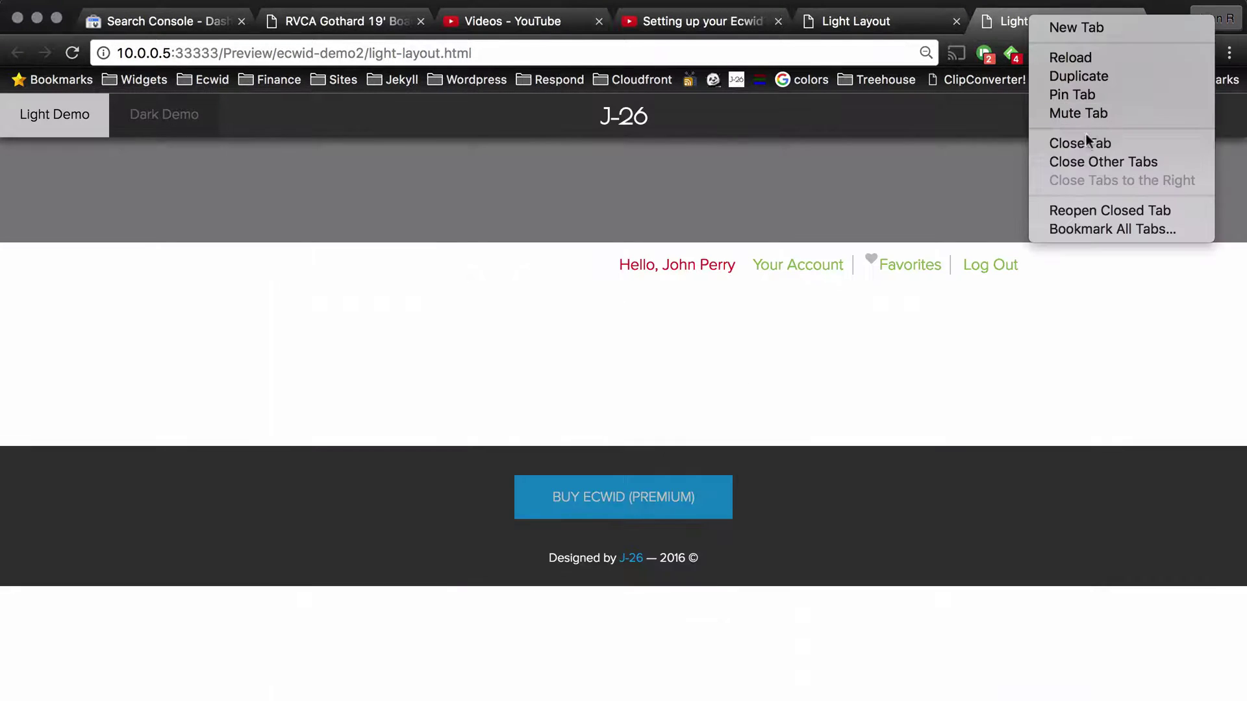
Close the other Chrome tabs and check the Womens Apparel grid's red uppercase product names
click(1078, 157)
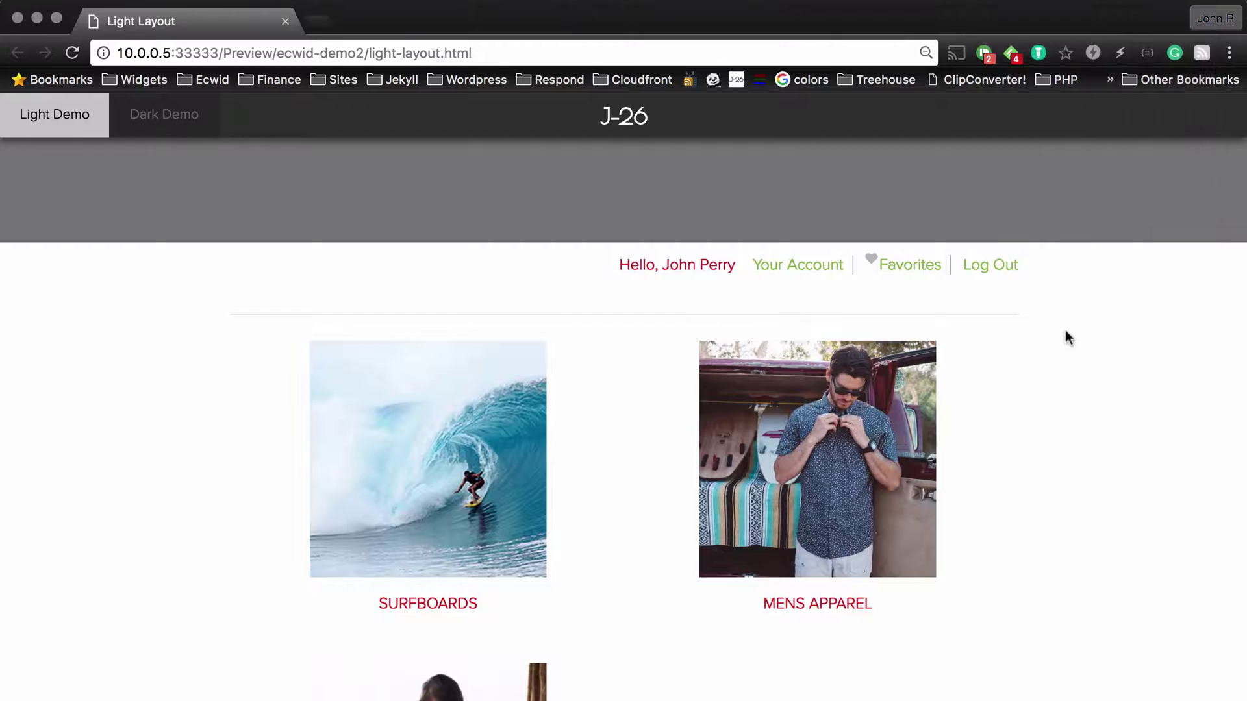
scroll(1066, 330, down, 5)
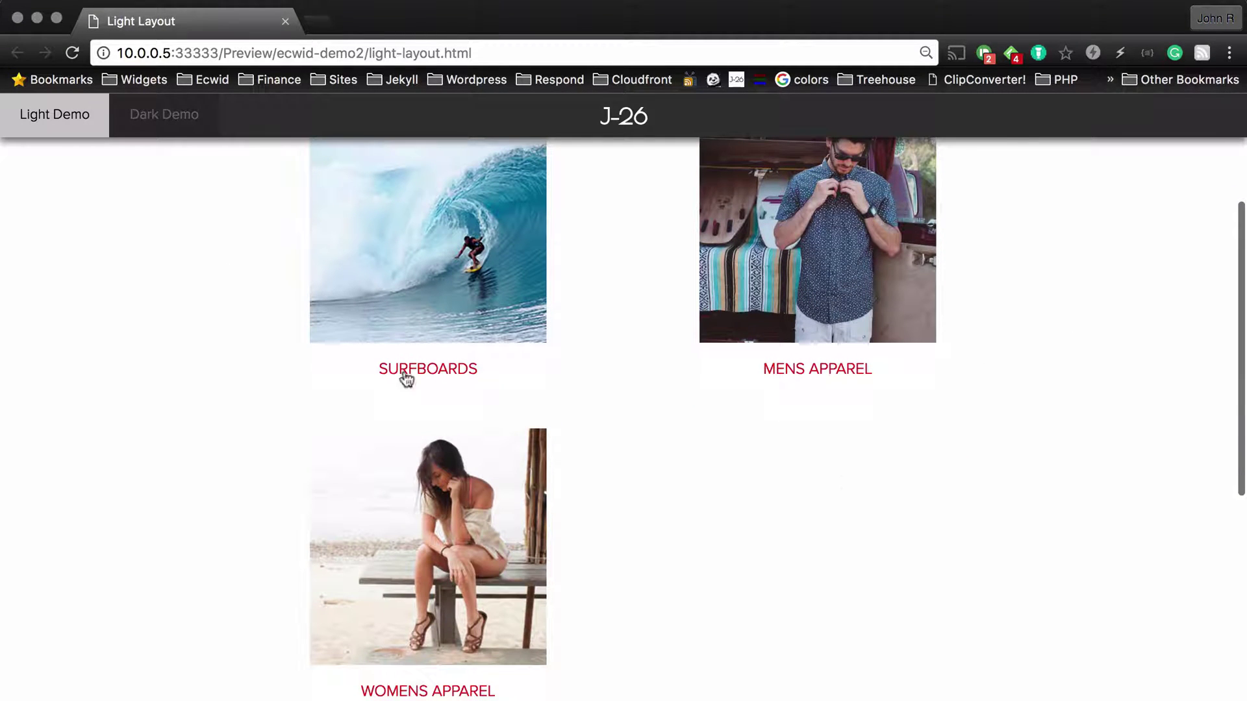
click(489, 522)
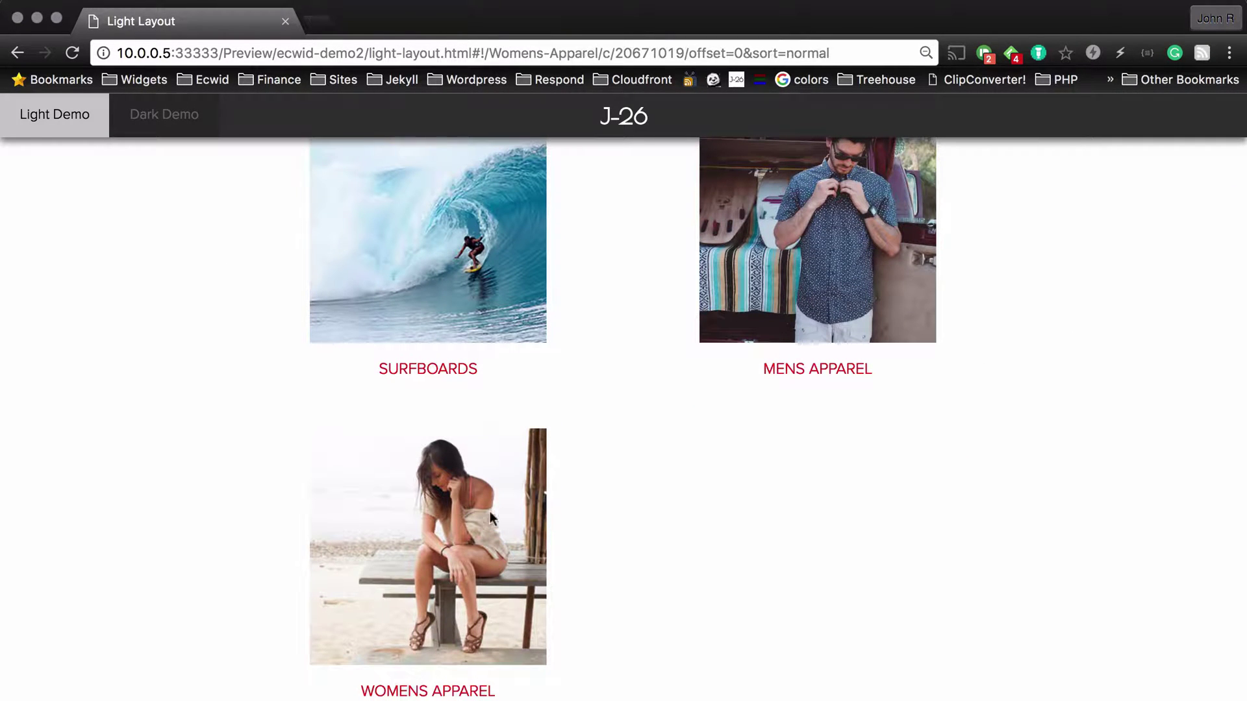
scroll(394, 519, down, 4)
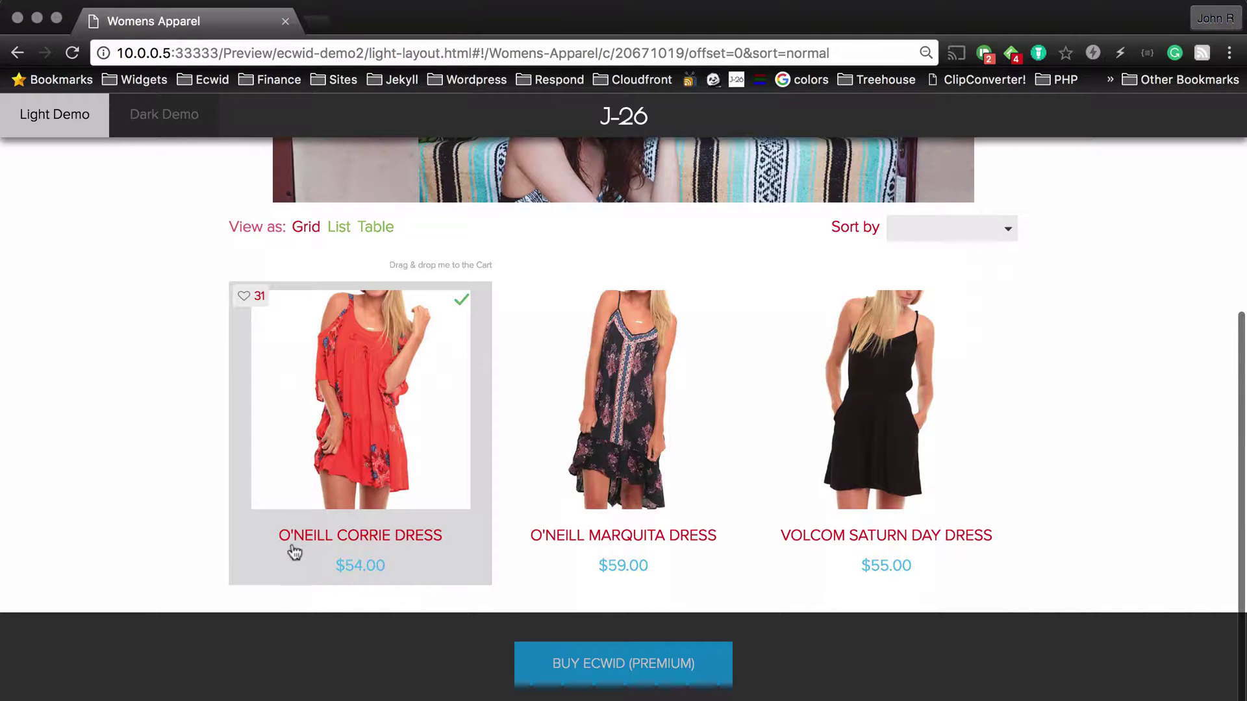
key(super+Tab)
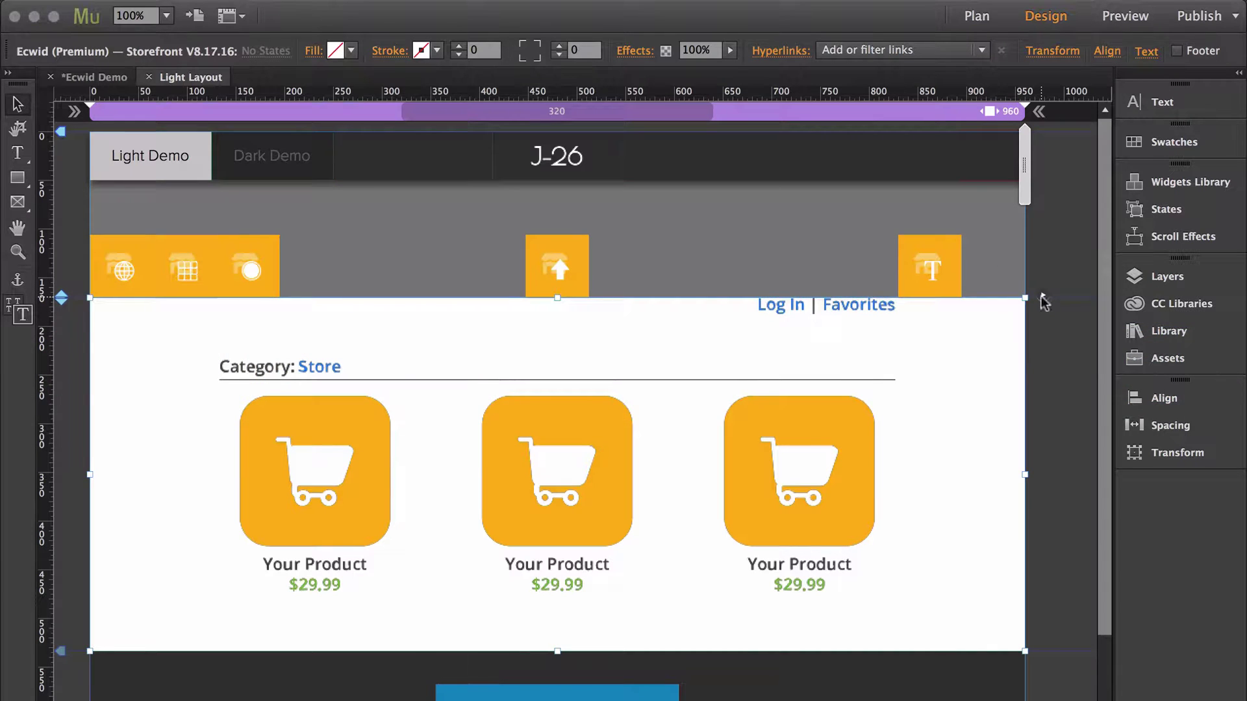
Set the storefront's Price Color to bright yellow (FFFC0B) in the widget's Fonts options
click(1043, 300)
click(895, 366)
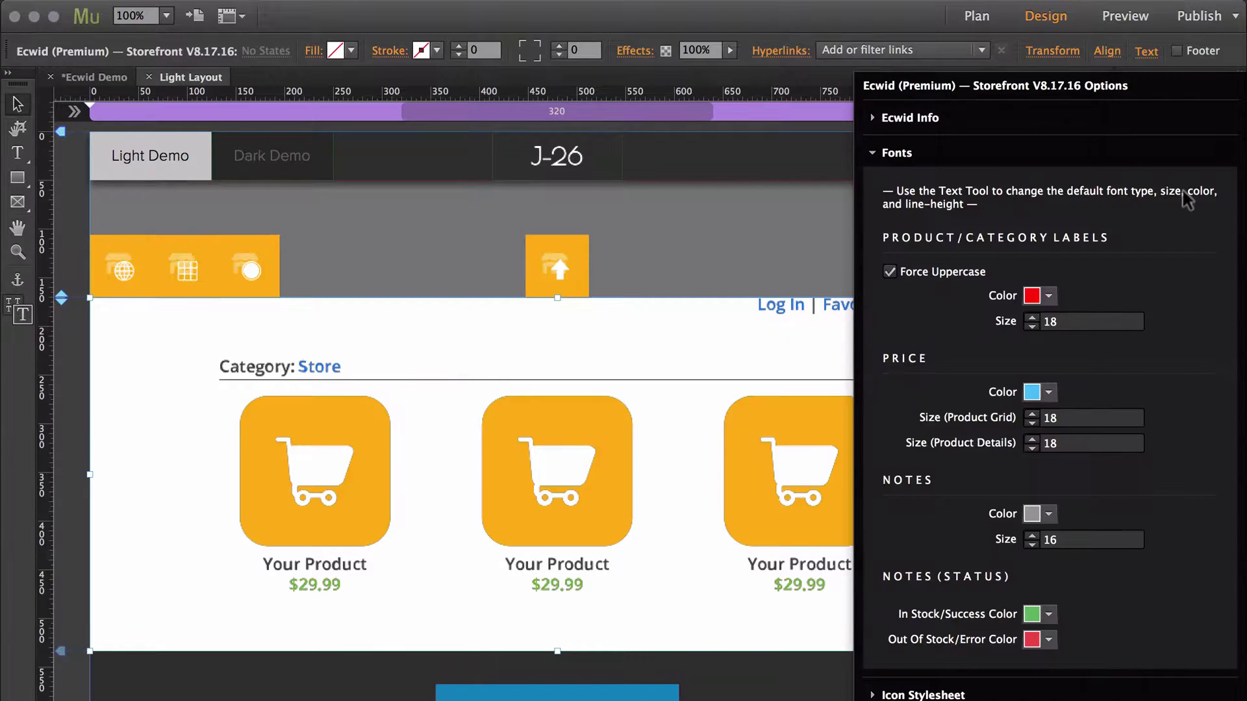
click(1045, 389)
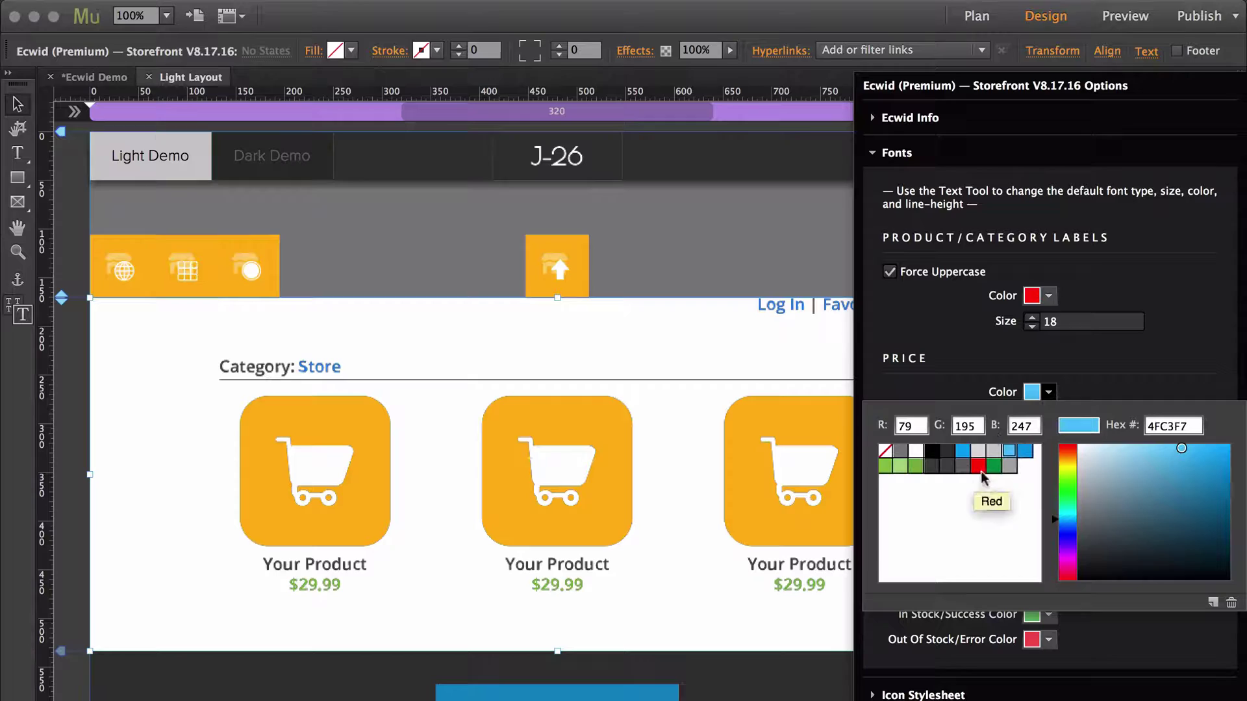
click(1062, 466)
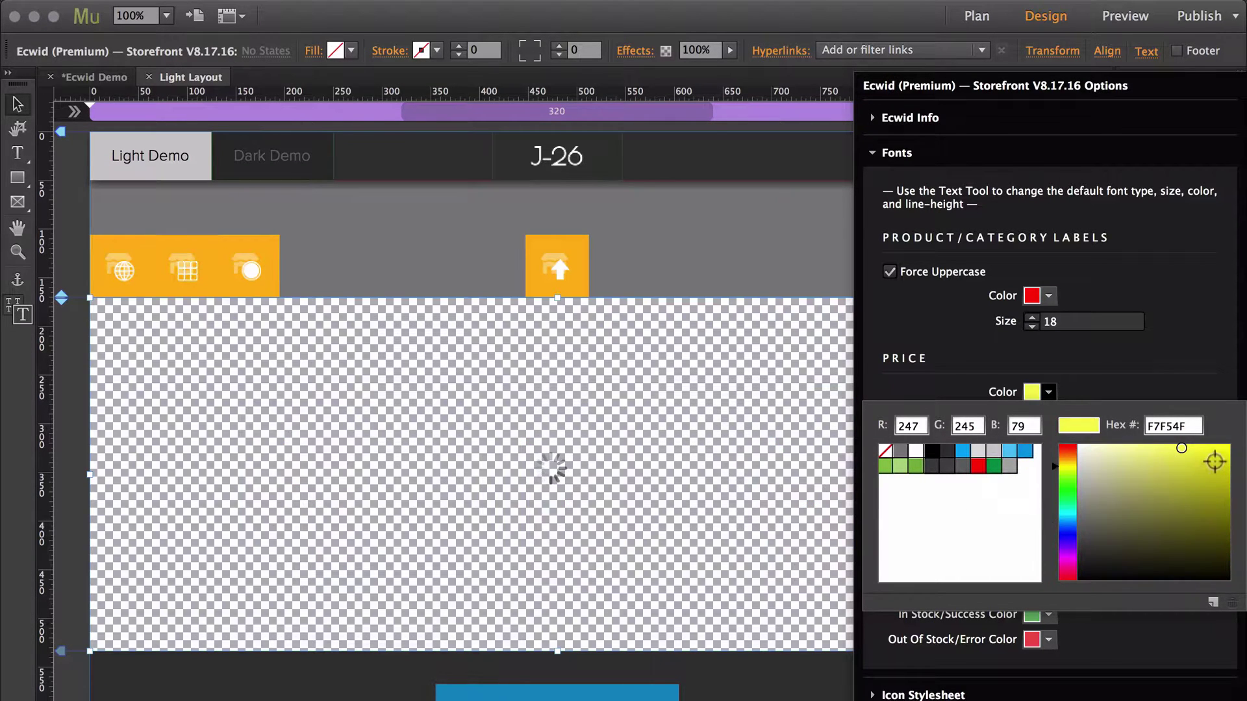
click(1224, 445)
click(1116, 368)
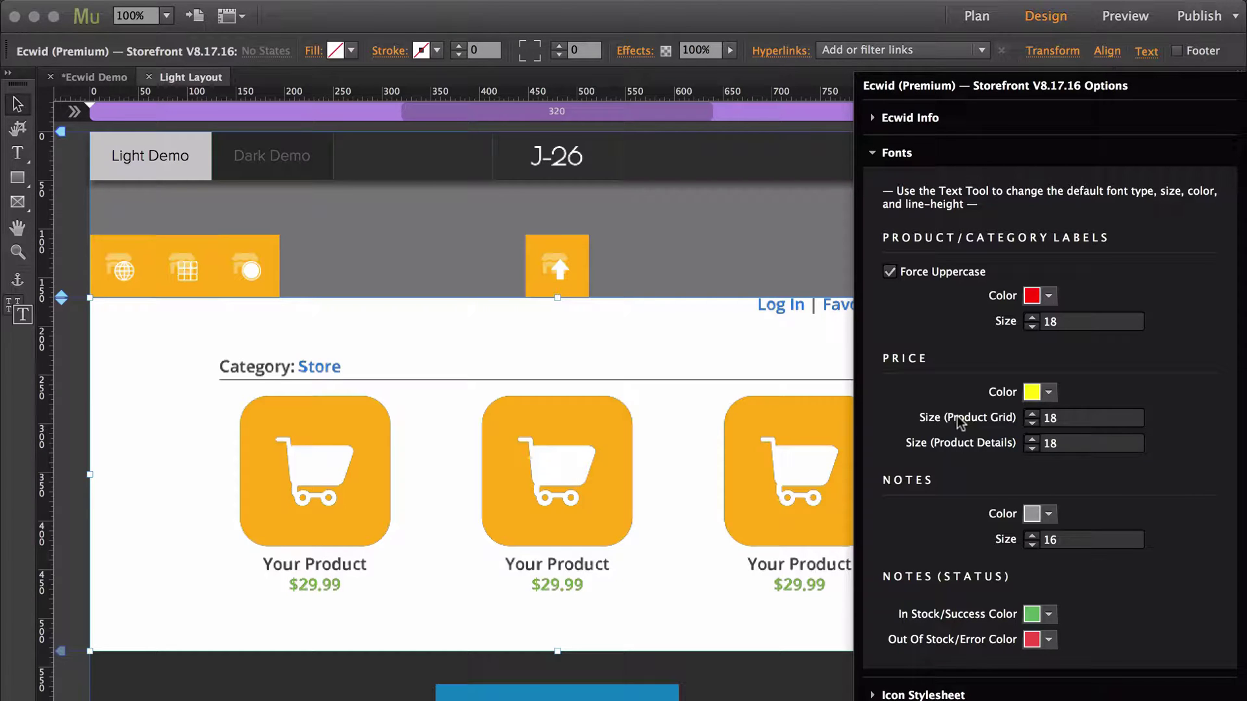
Set the price size to 34 for the product grid and 12 for product details
click(1094, 418)
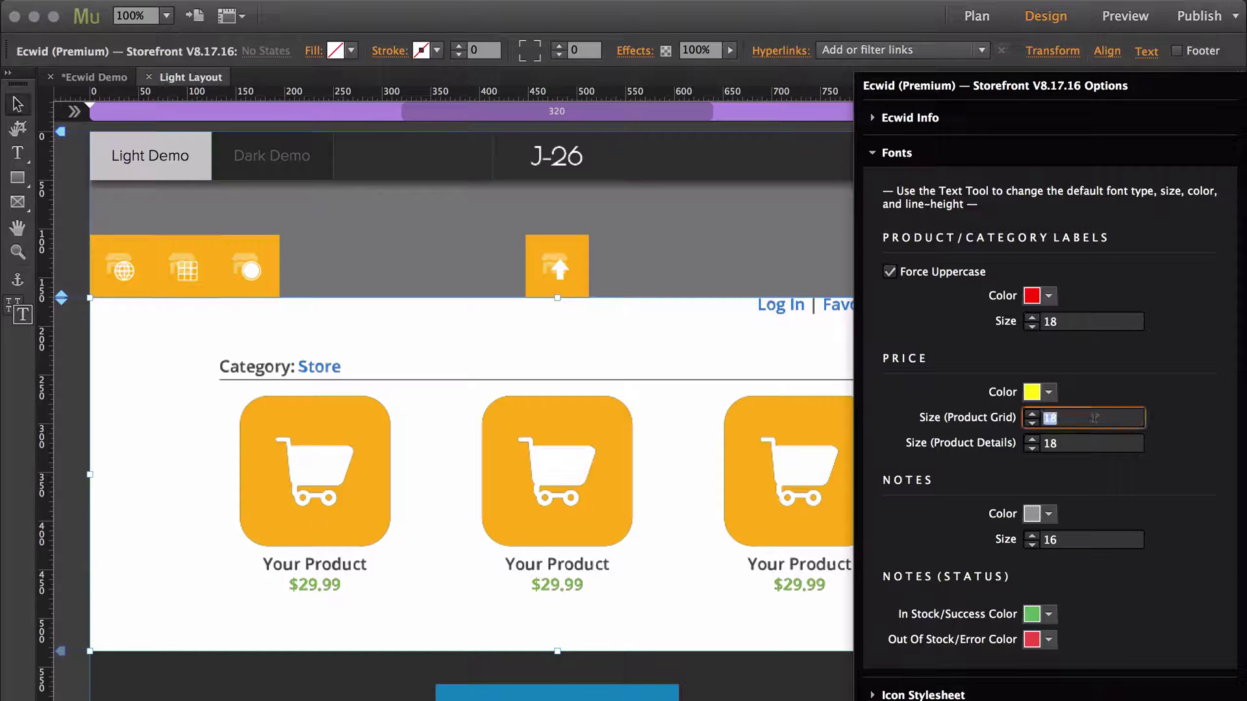
text(34)
key(Return)
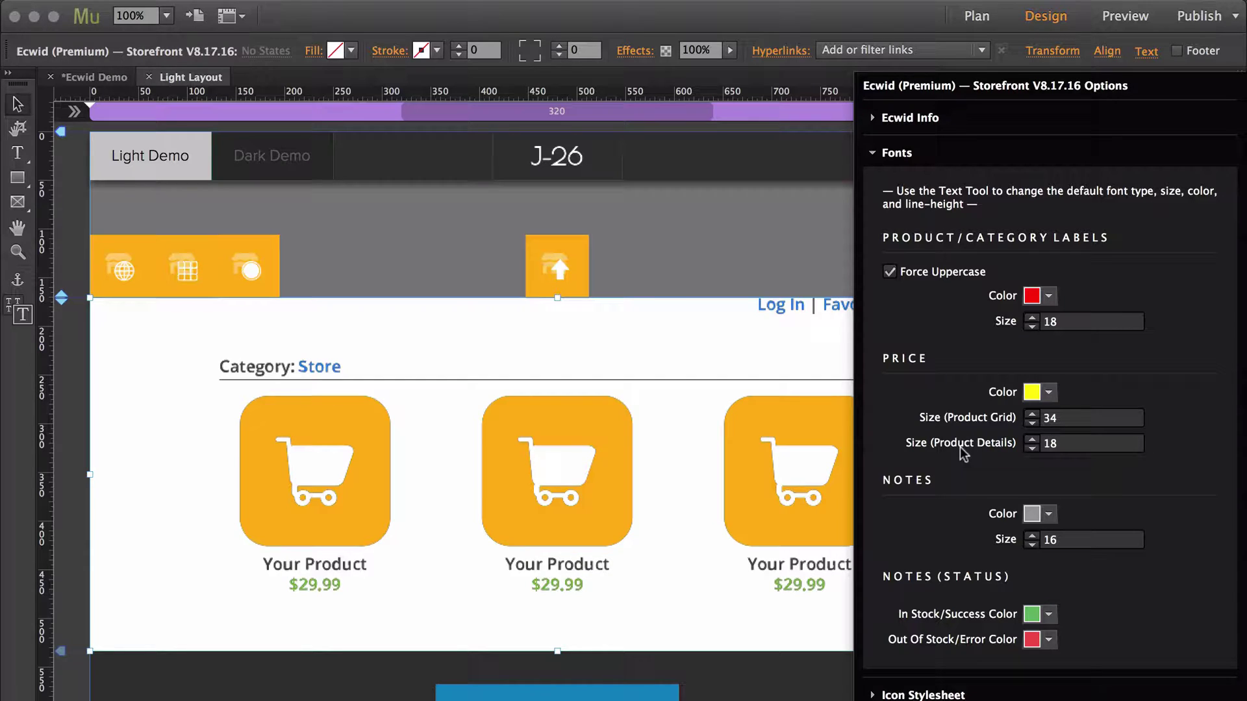
double_click(1096, 443)
text(12)
key(Return)
Preview the Surfboards grid's large yellow prices and the JS Psycho Nitro 5'9 Surfboard's small $665.00 price
key(super+shift+e)
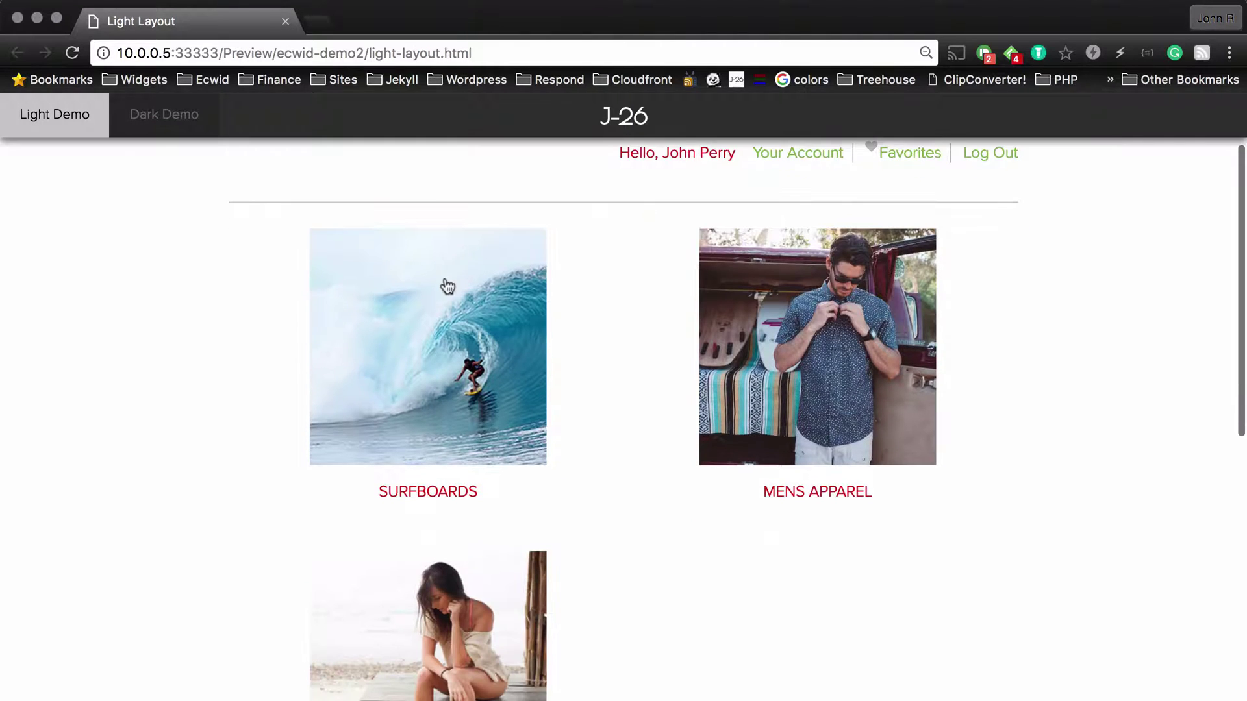
click(445, 283)
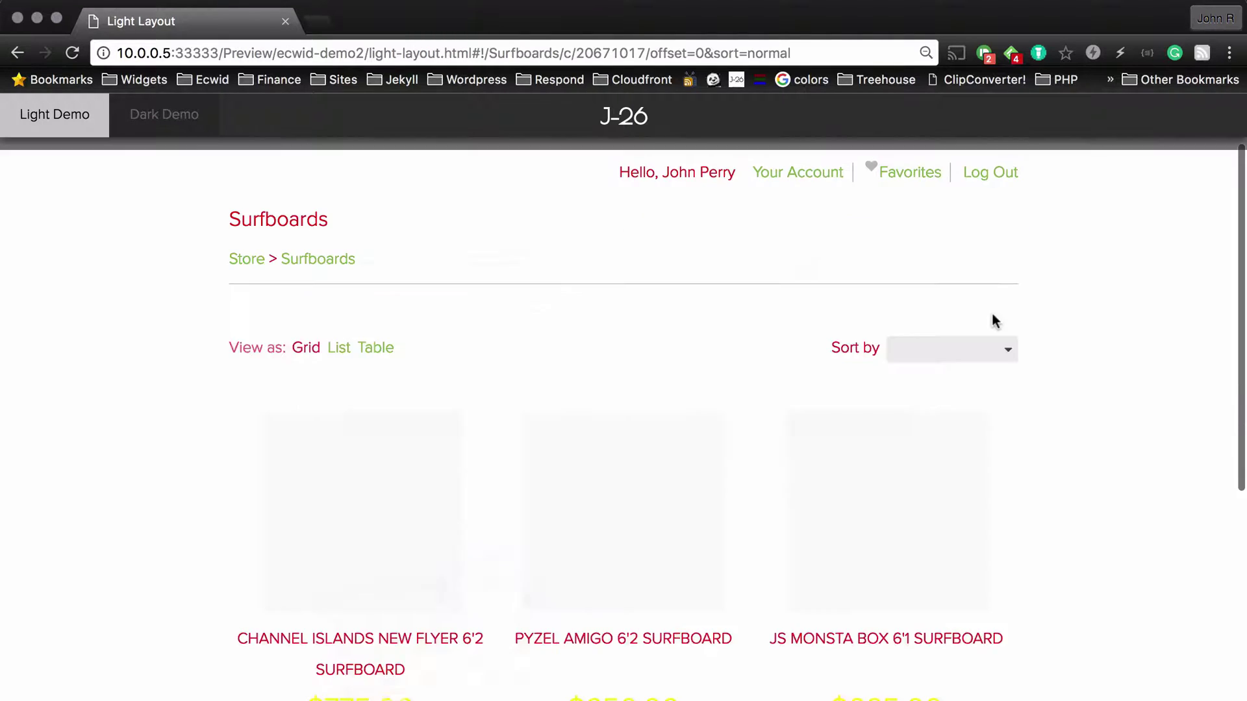
scroll(548, 315, down, 5)
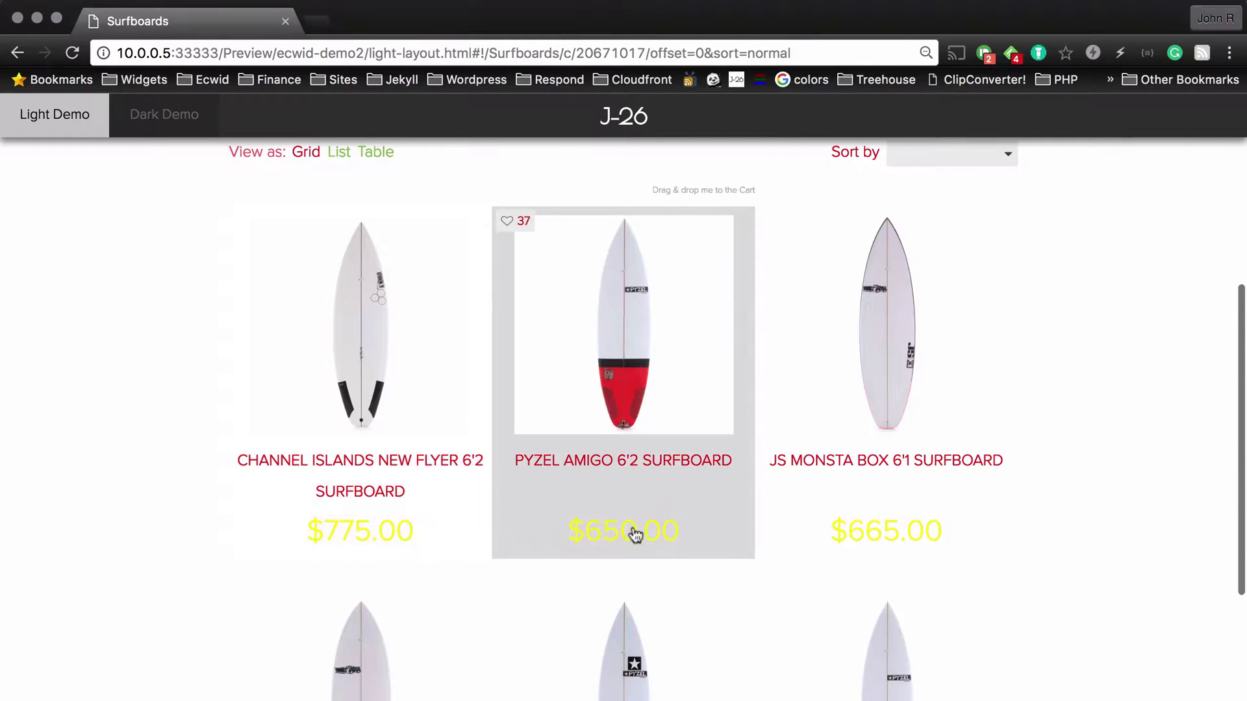
scroll(887, 518, down, 5)
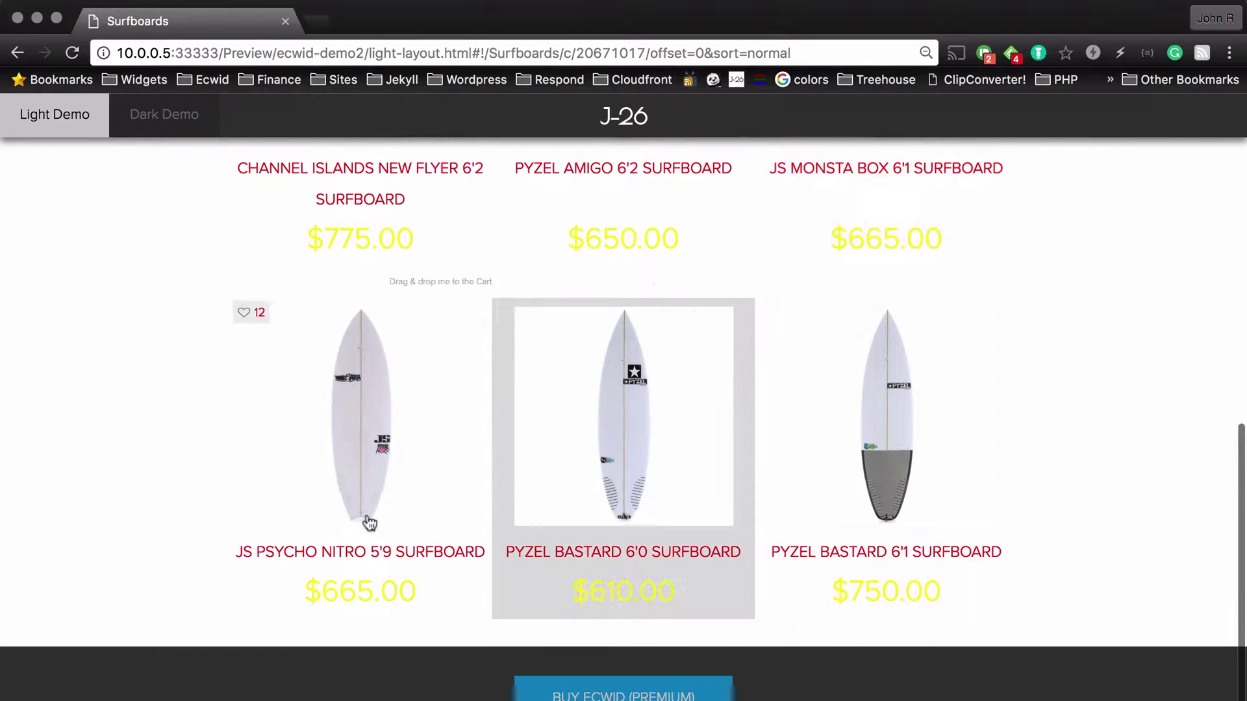
click(364, 446)
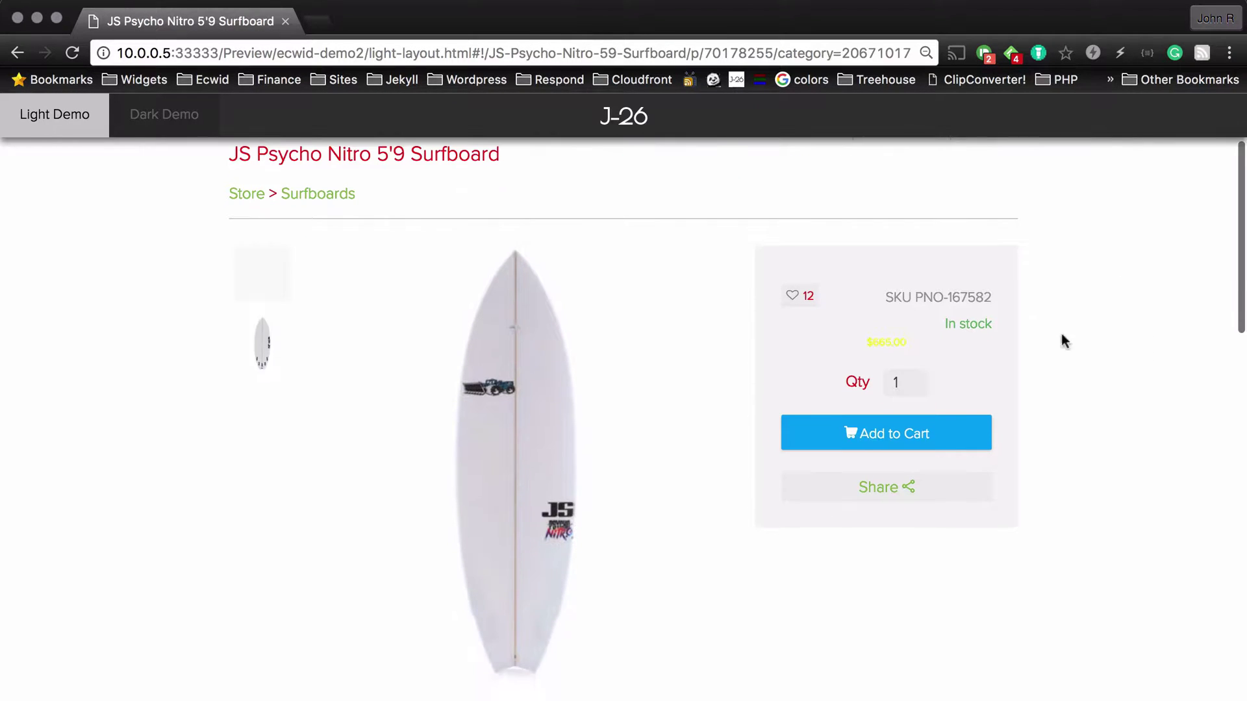
drag(908, 343, 866, 343)
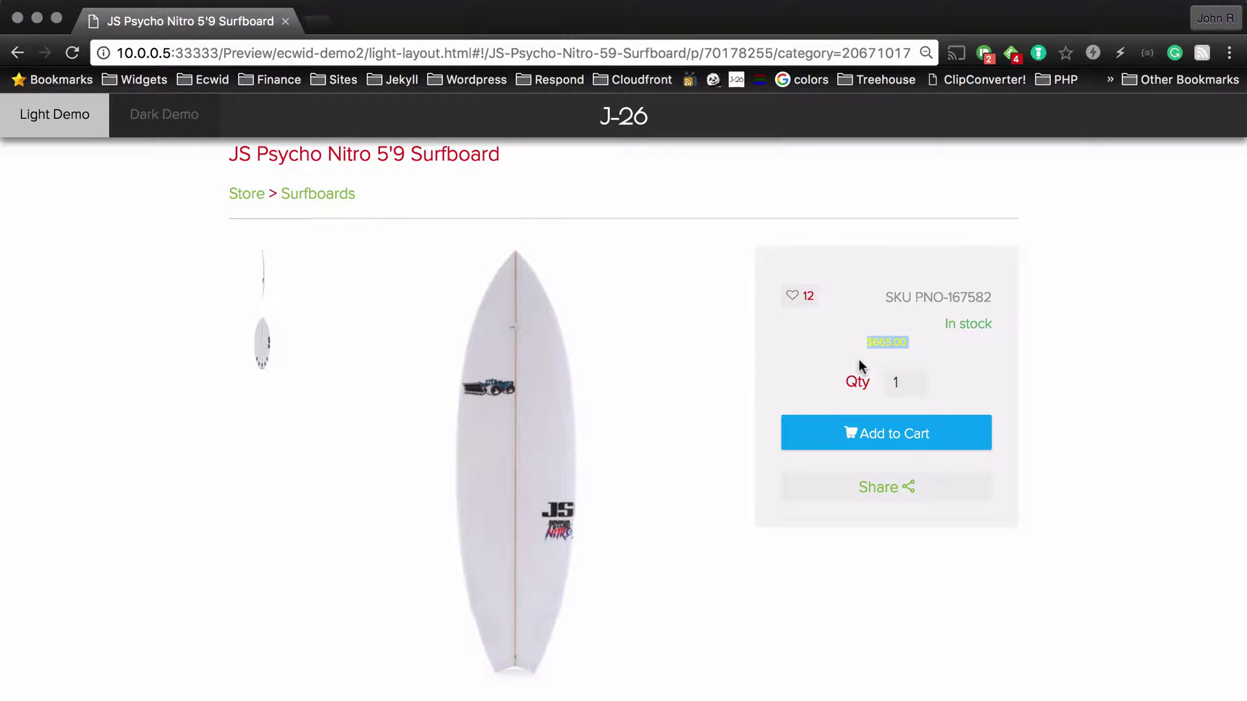
key(super+Tab)
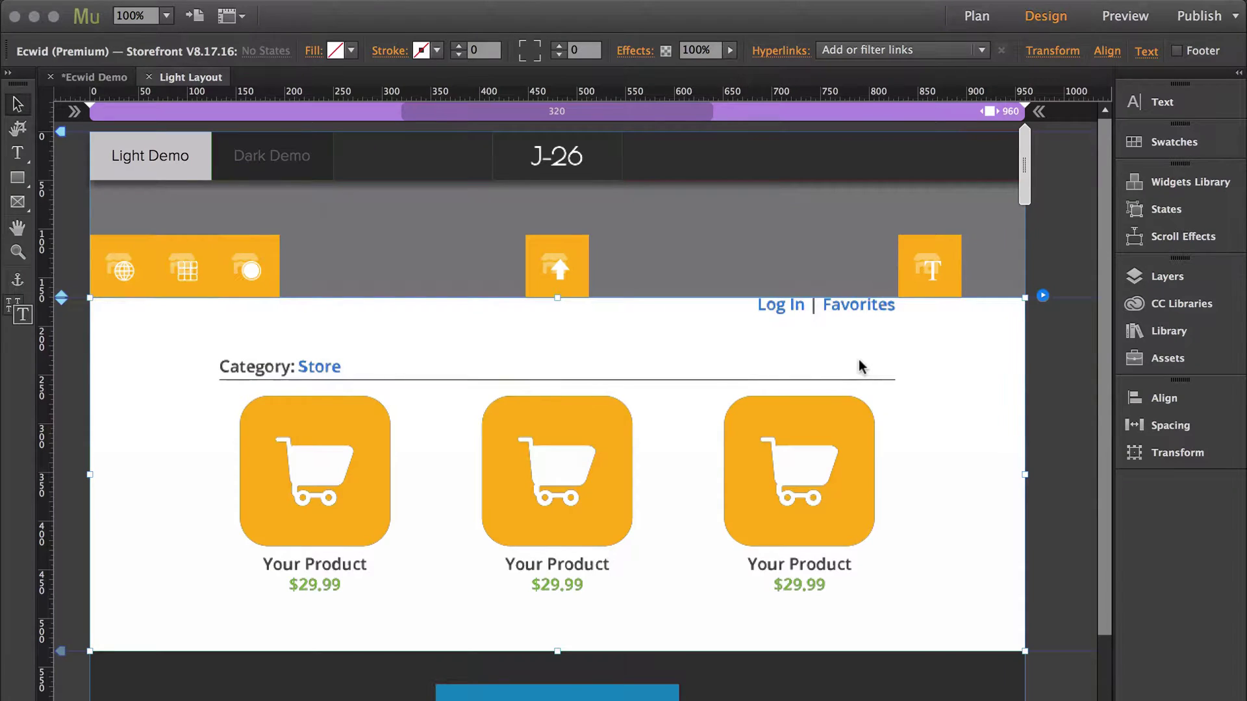
Review the widget's Fonts options: yellow prices at 34 grid, 12 details, gray notes at 16
click(1043, 296)
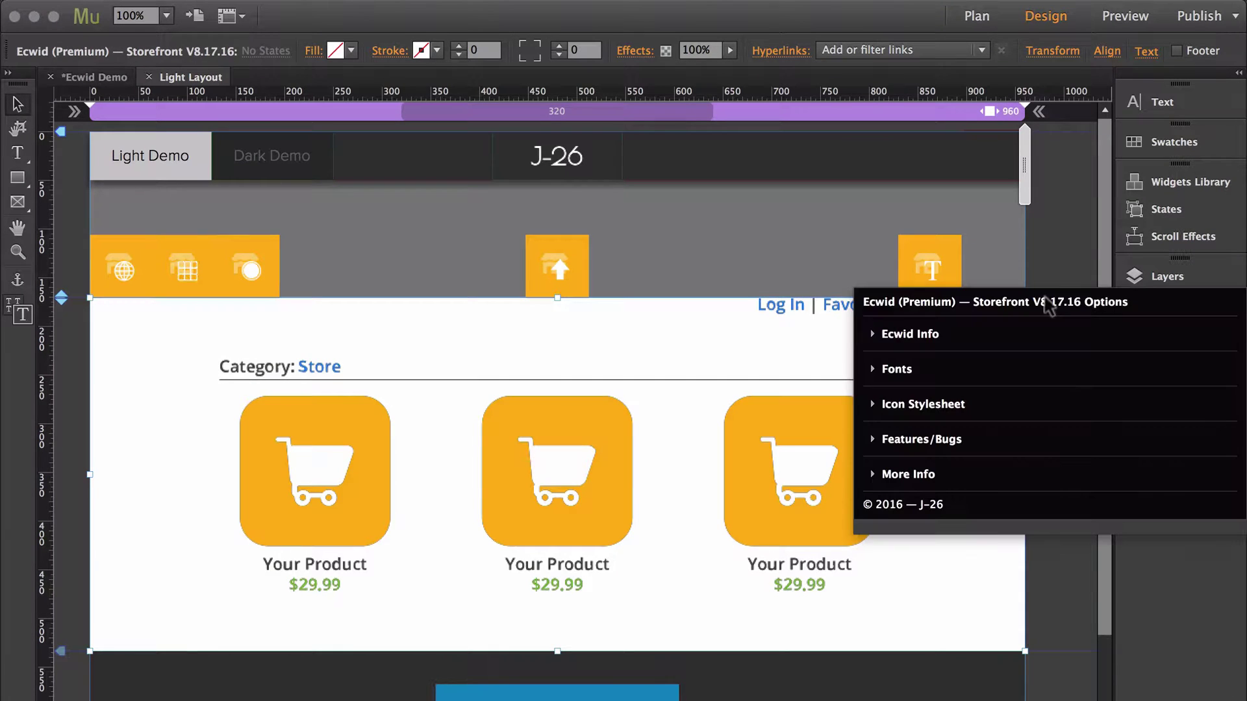
click(903, 369)
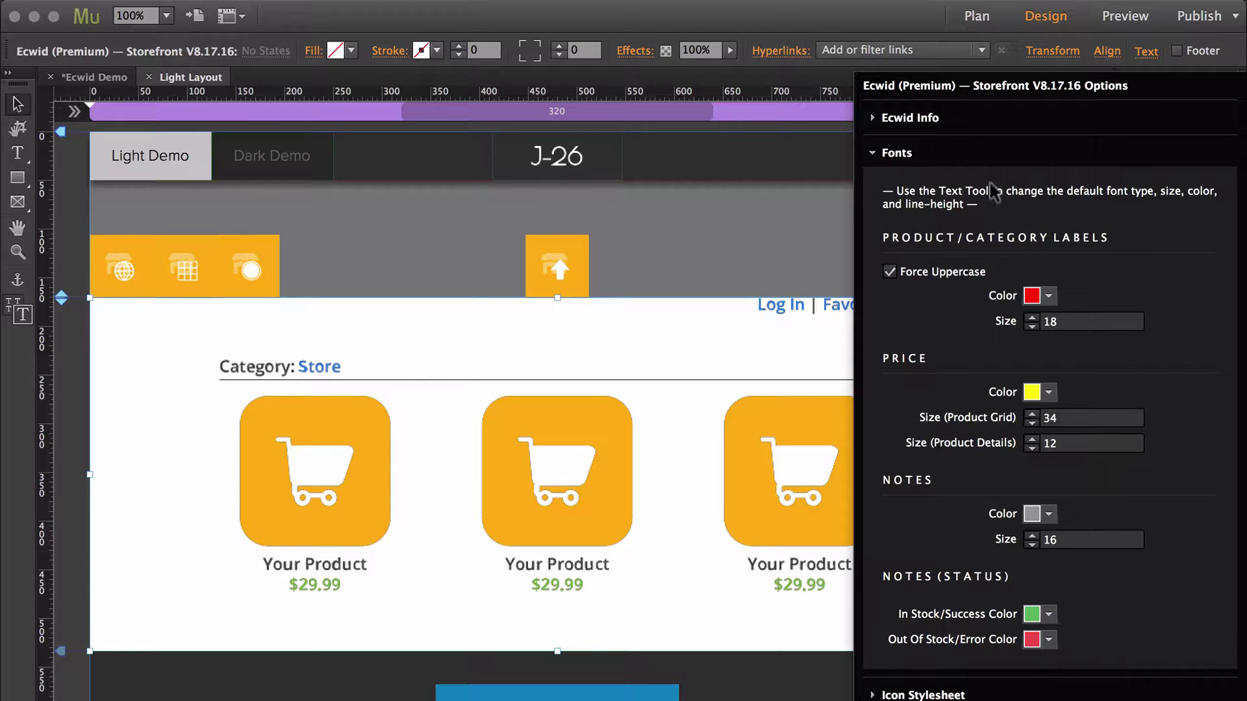
click(894, 153)
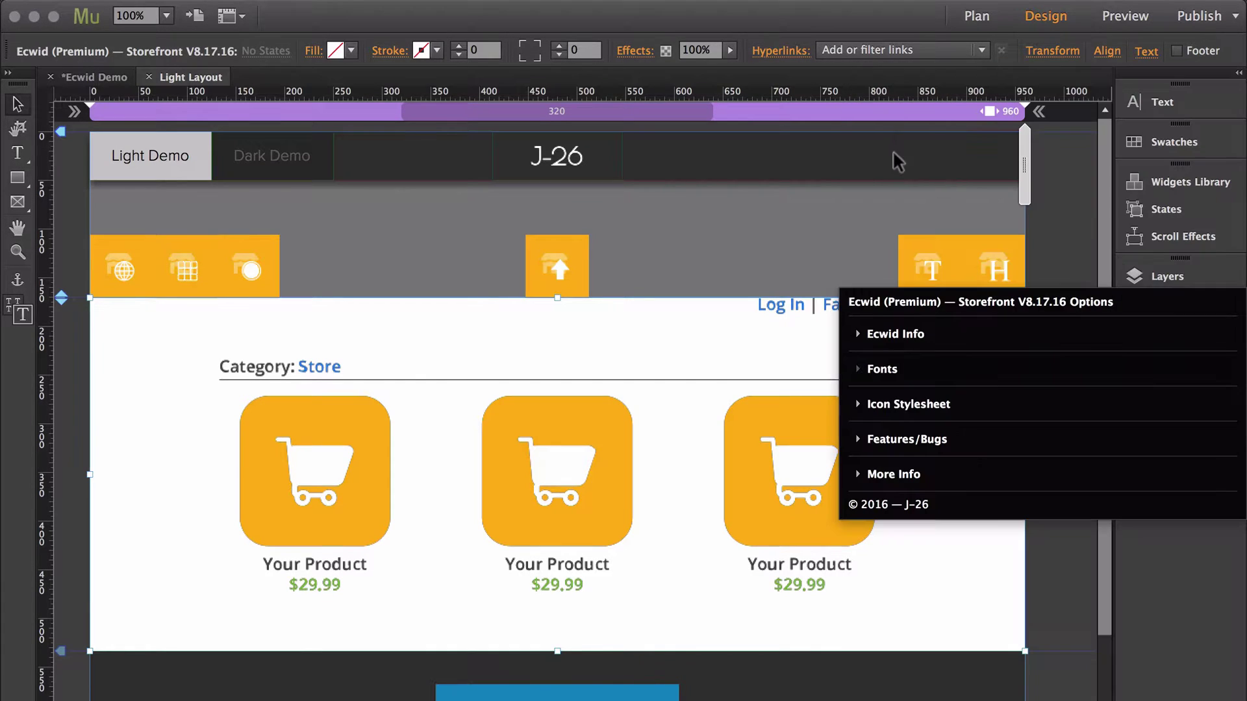
Change the Ecwid Storefront Headers widget's text font to FF Market at size 12
click(1059, 237)
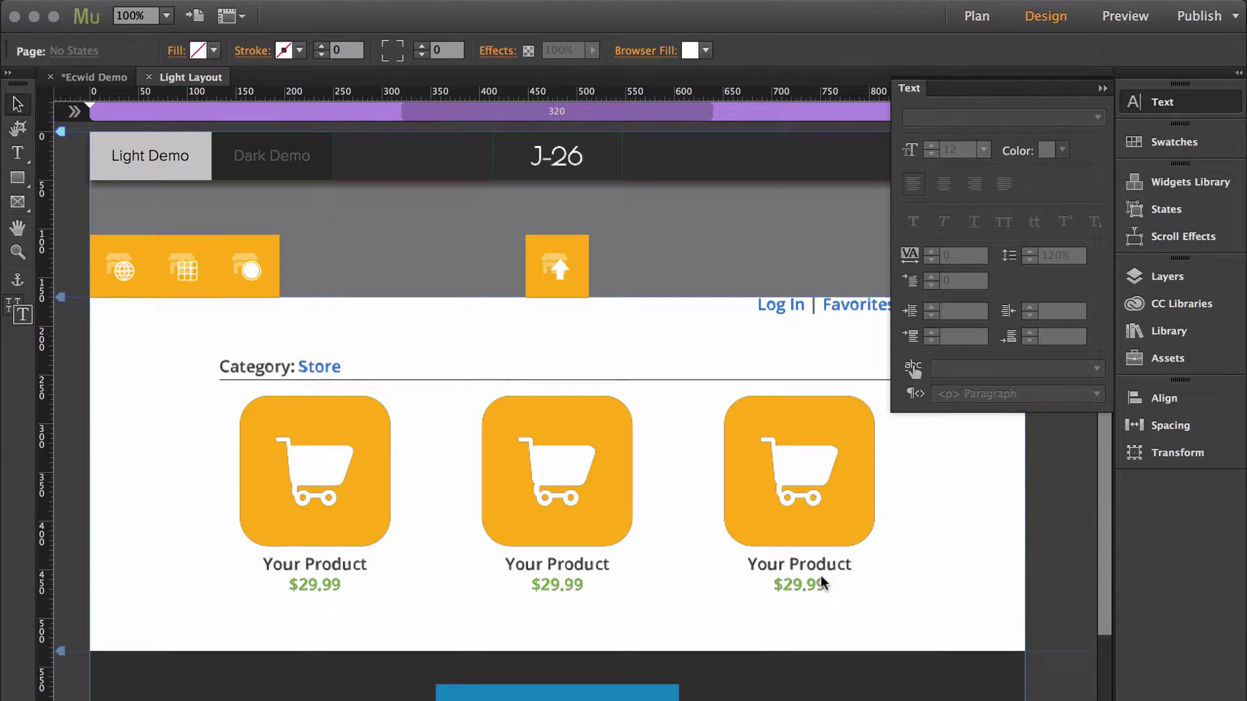
click(1007, 271)
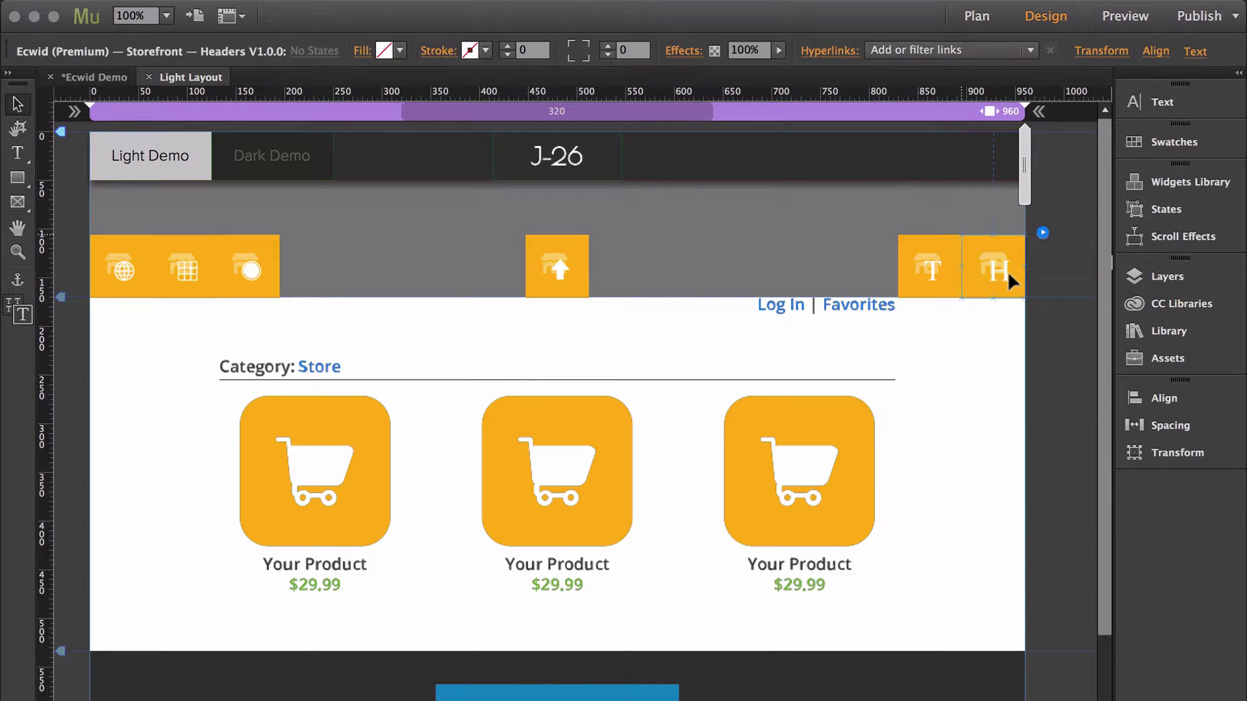
click(1208, 103)
click(1097, 118)
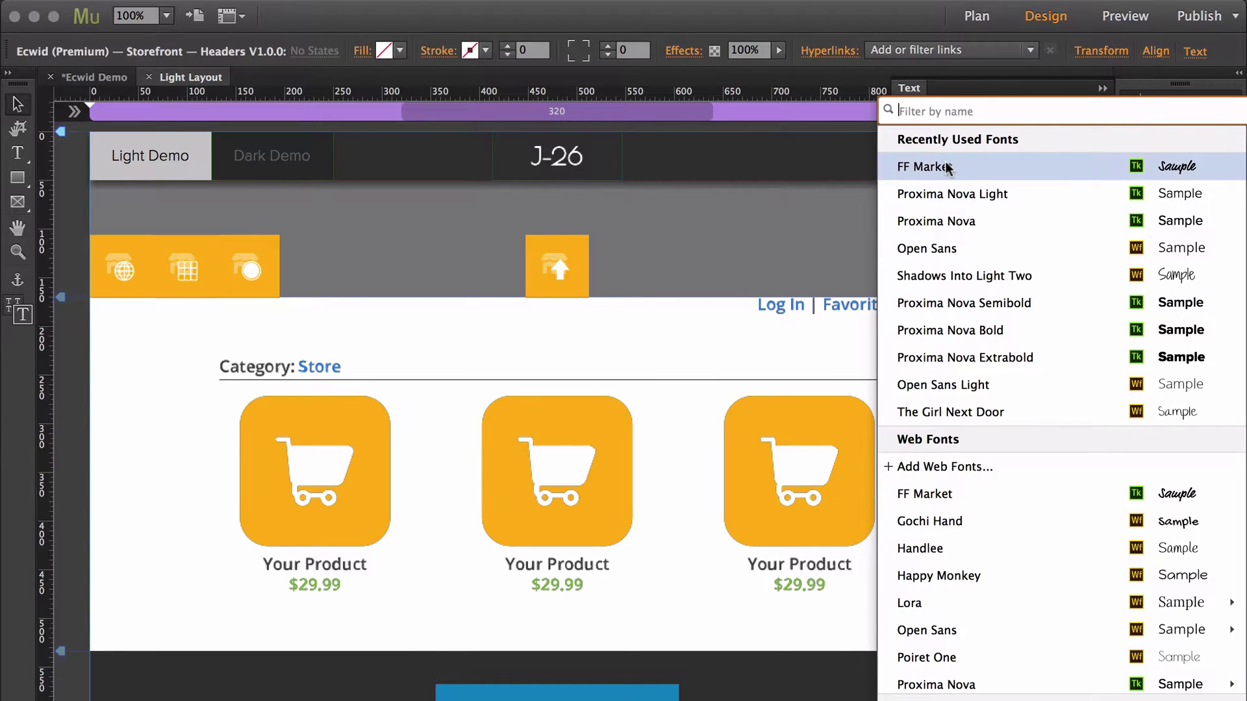
click(948, 169)
click(1090, 118)
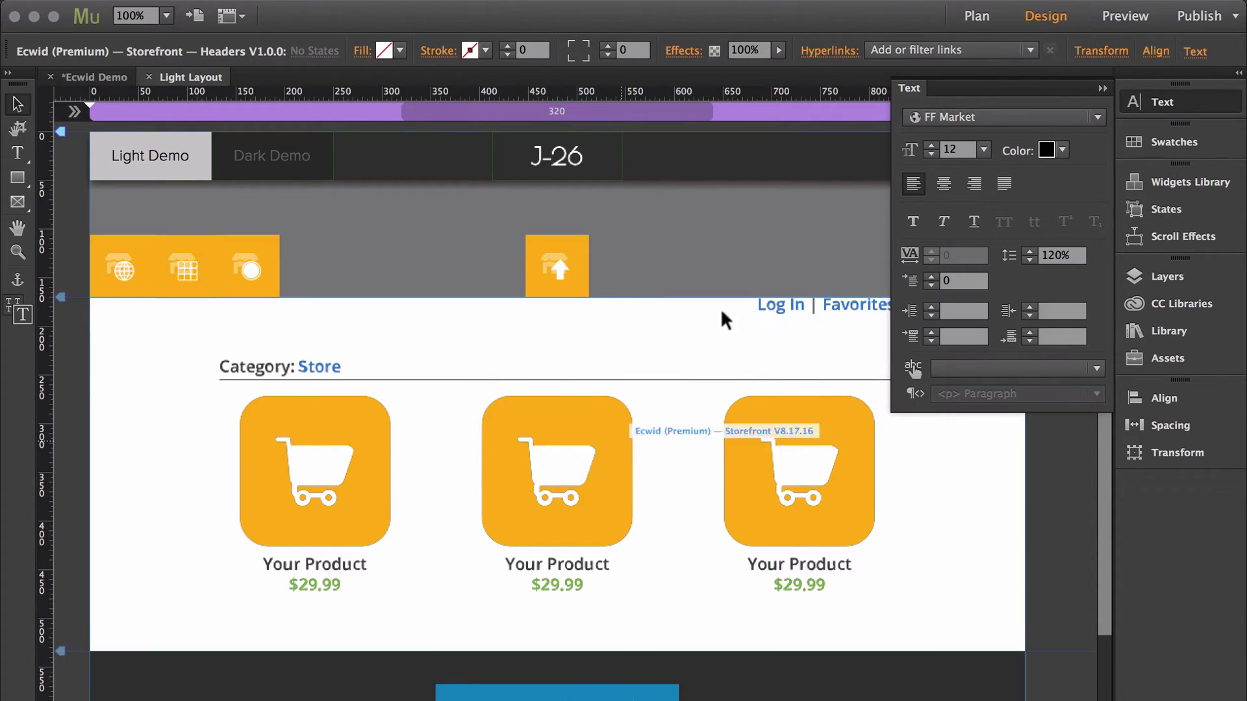
Check the Headers widget's header font sizes (36, 30, 24, 20), then preview the site in the browser
click(1232, 104)
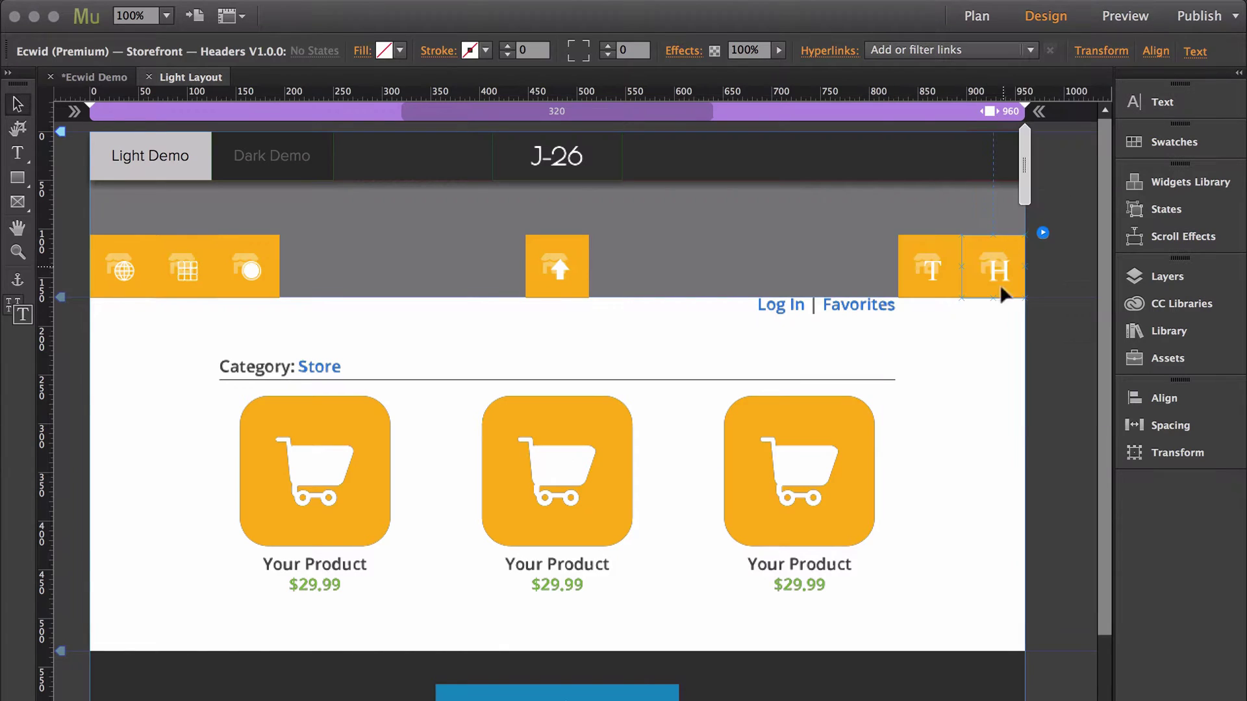
click(1042, 234)
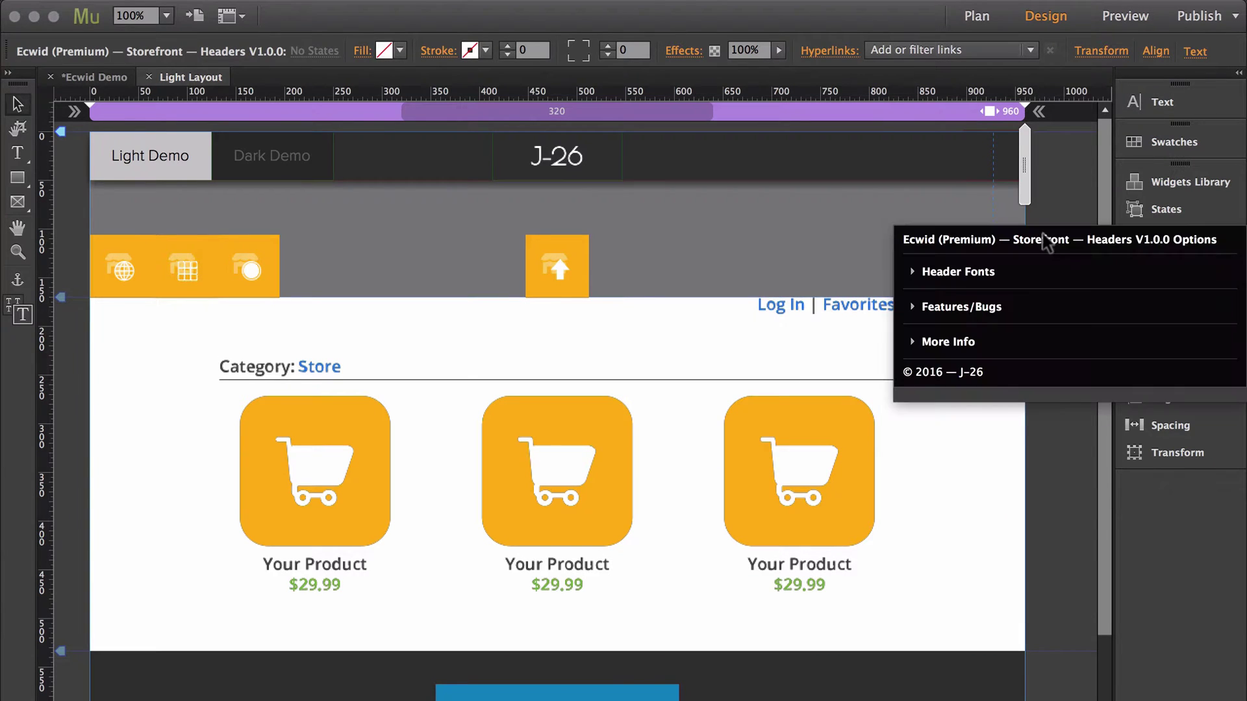
click(949, 271)
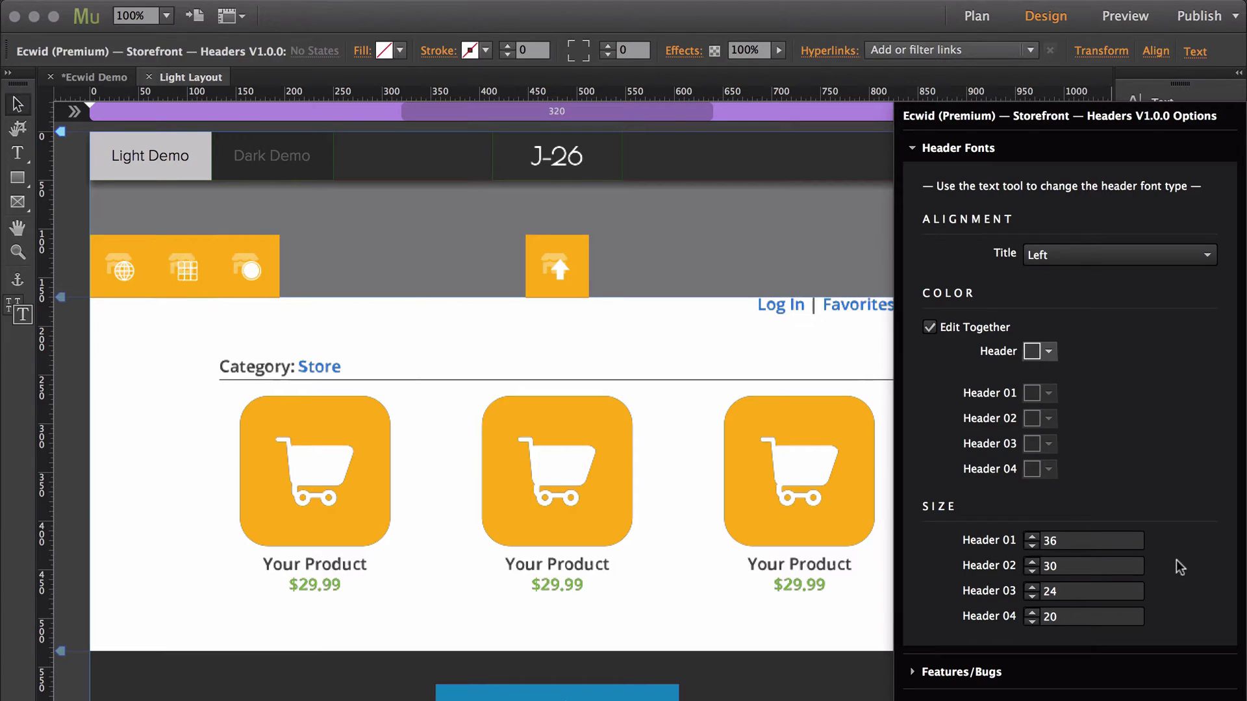
click(930, 146)
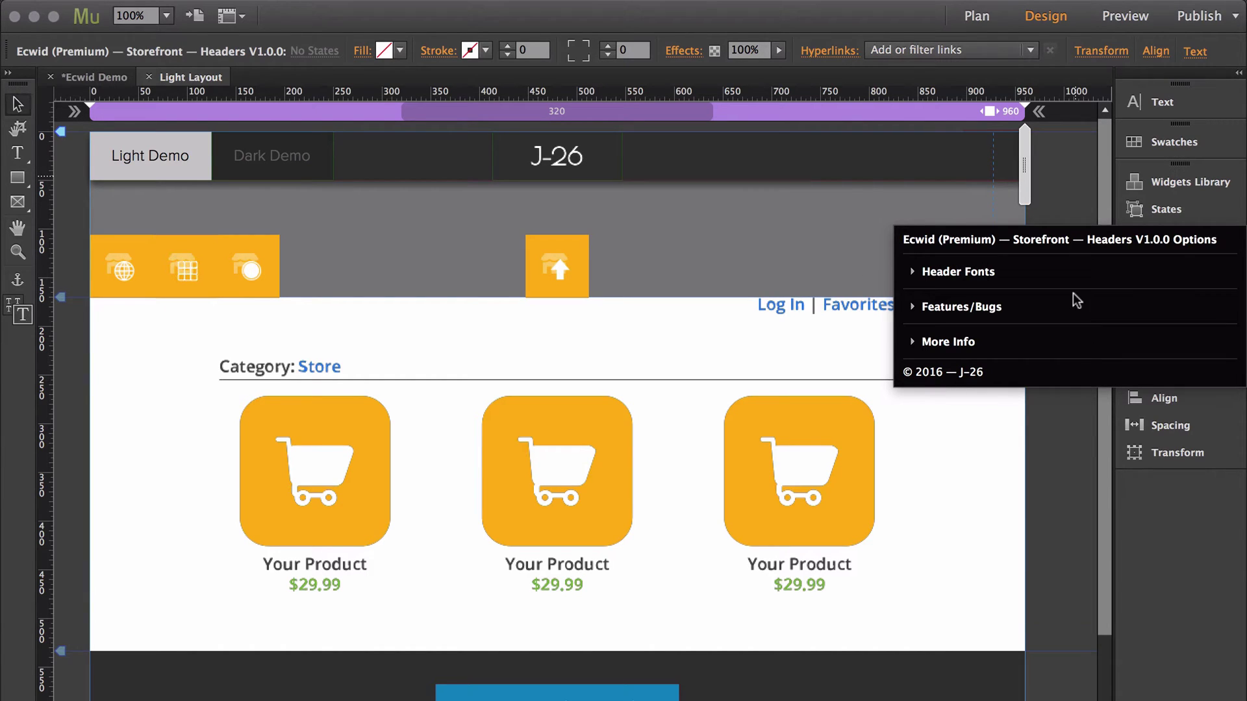
click(1058, 416)
key(super+shift+e)
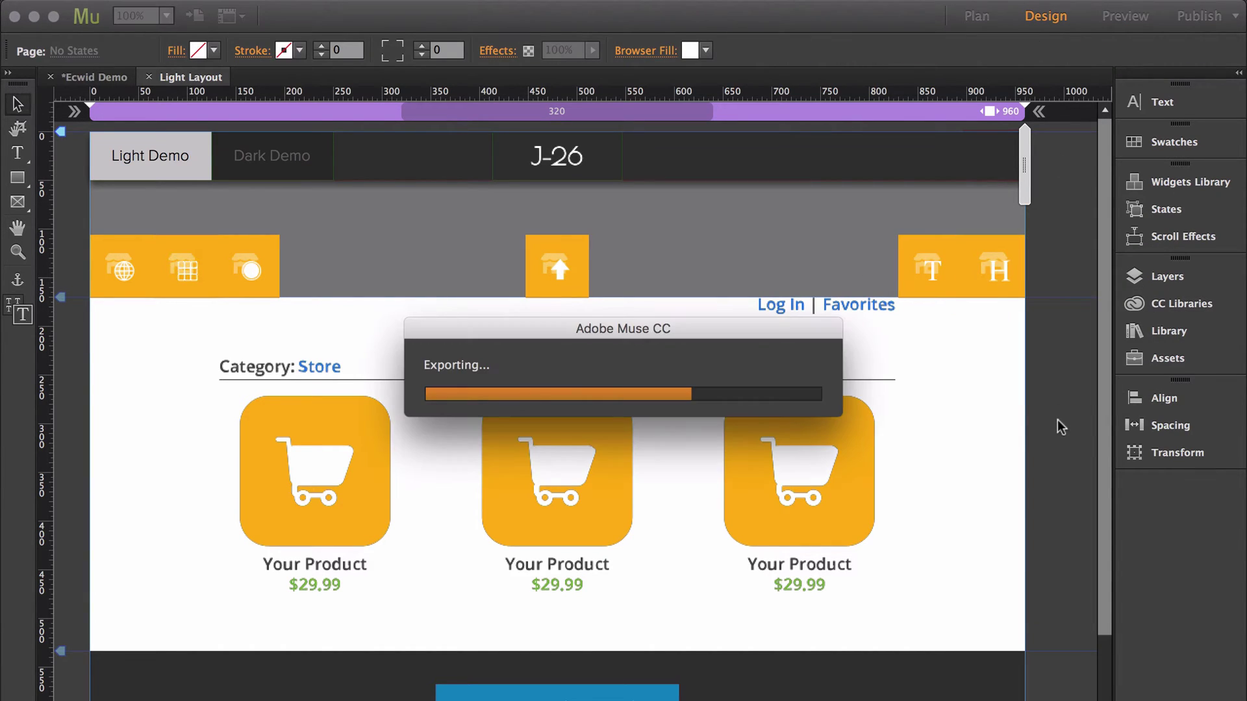